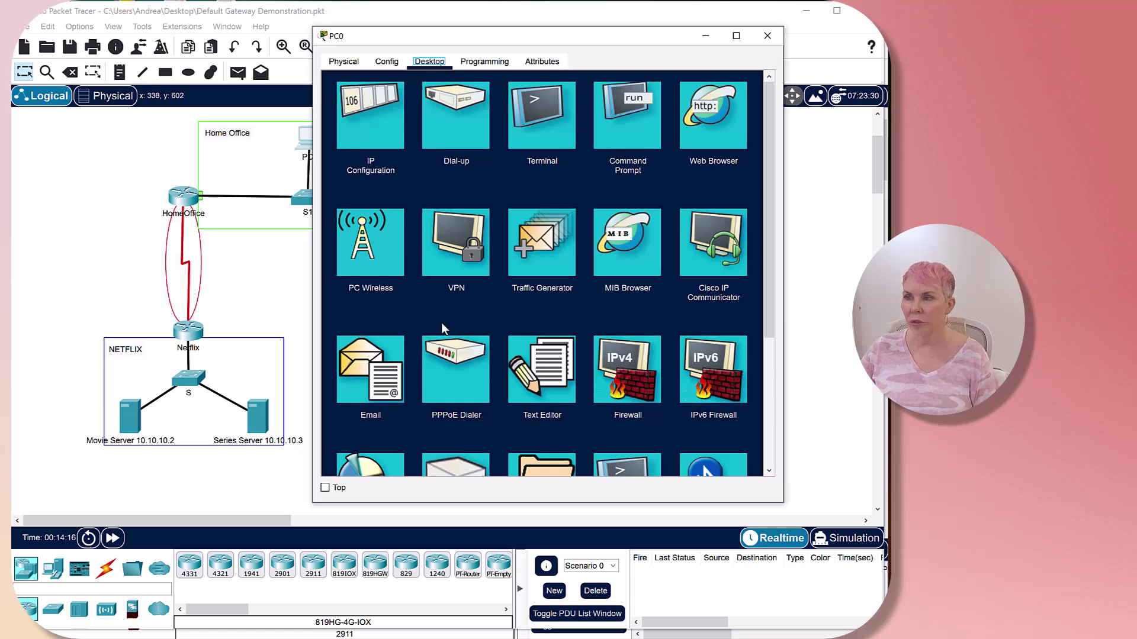
Ping the Movie Server at 10.10.10.2 from PC0's command prompt.
click(633, 107)
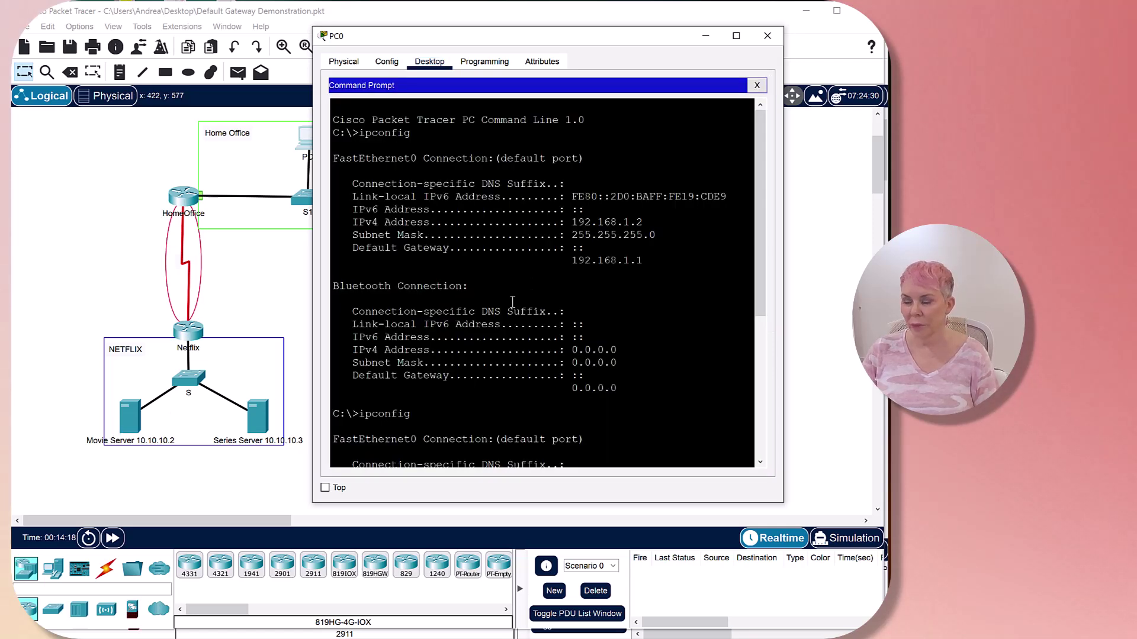
key(Return)
key(Return)
key(Return)
key(Return)
key(Return)
text(ping 10.10.10.2)
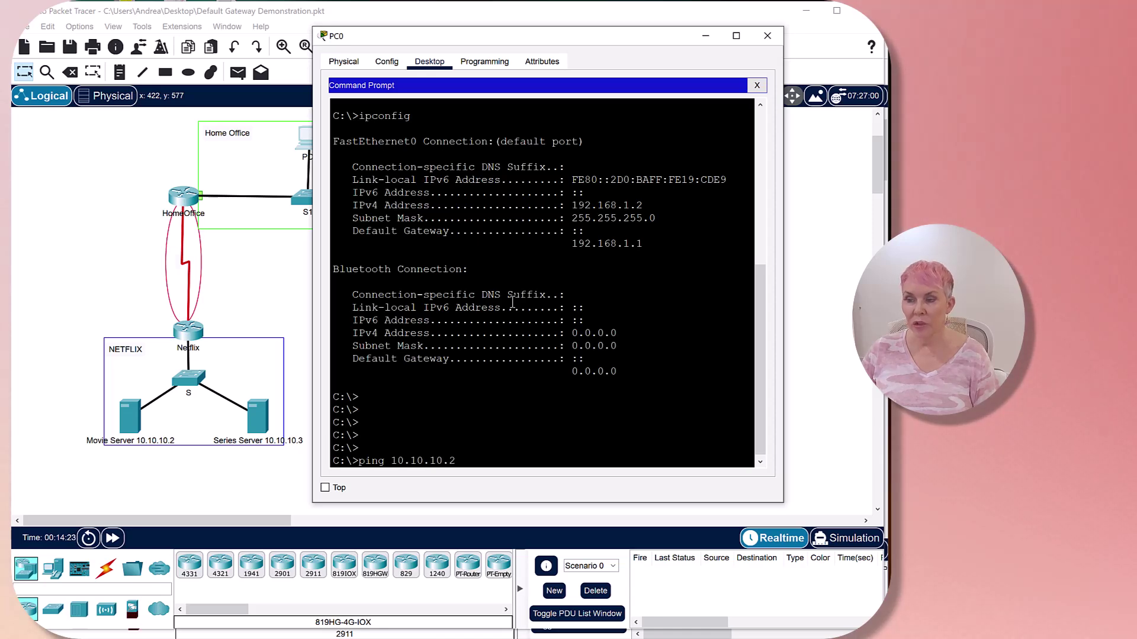
key(Return)
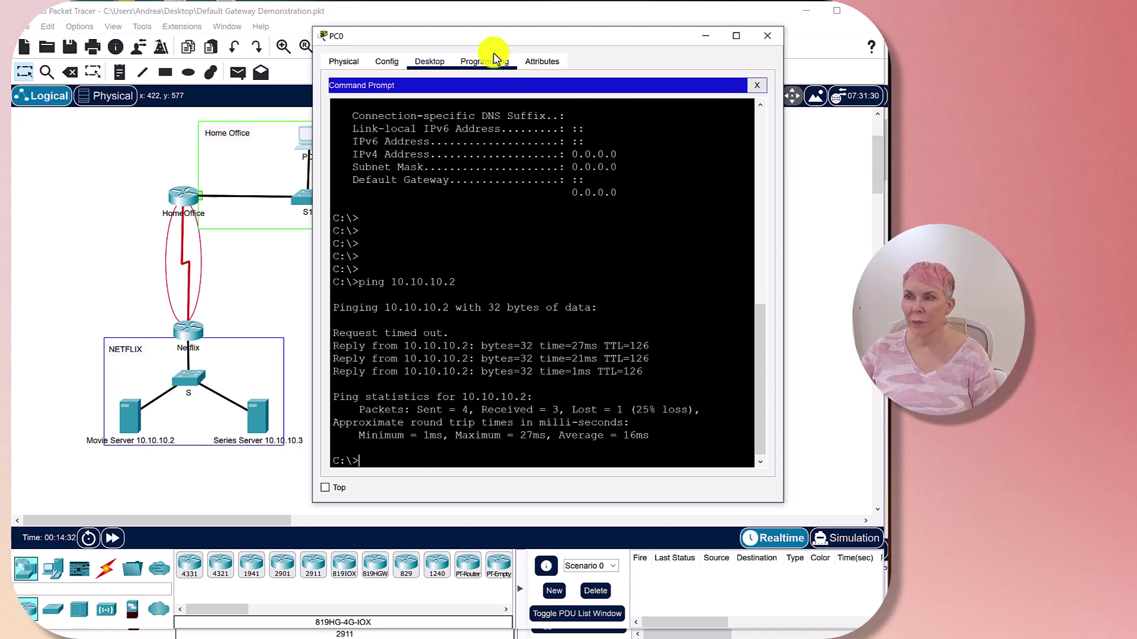
drag(489, 36, 506, 13)
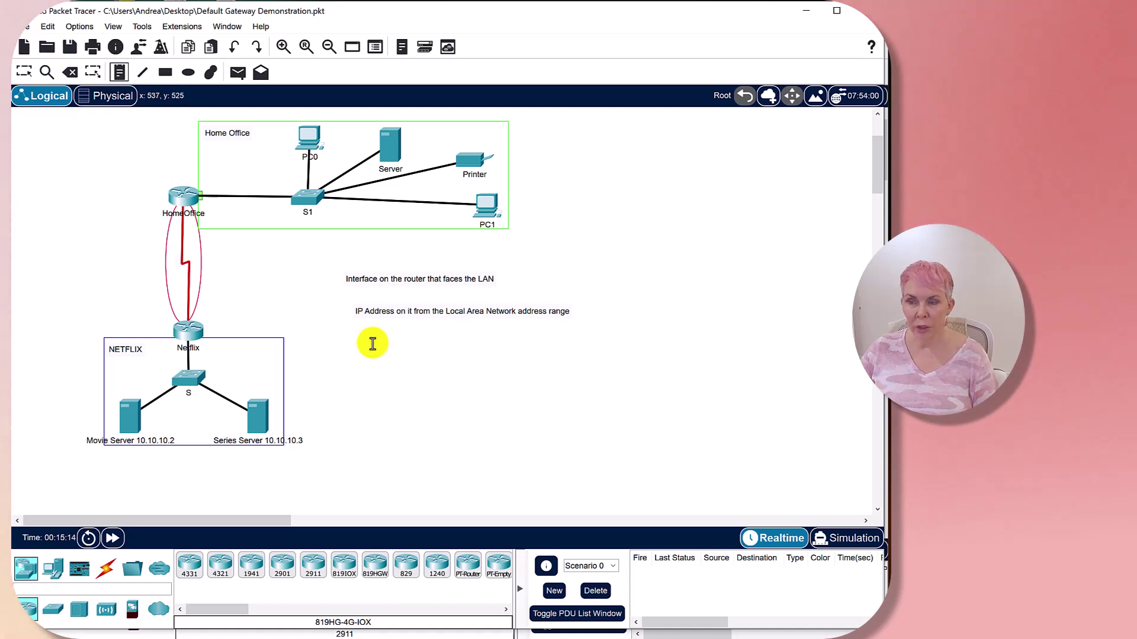
Add the note "Exit and Entry point for the LAN" below the two existing notes, and leave note placement.
click(370, 343)
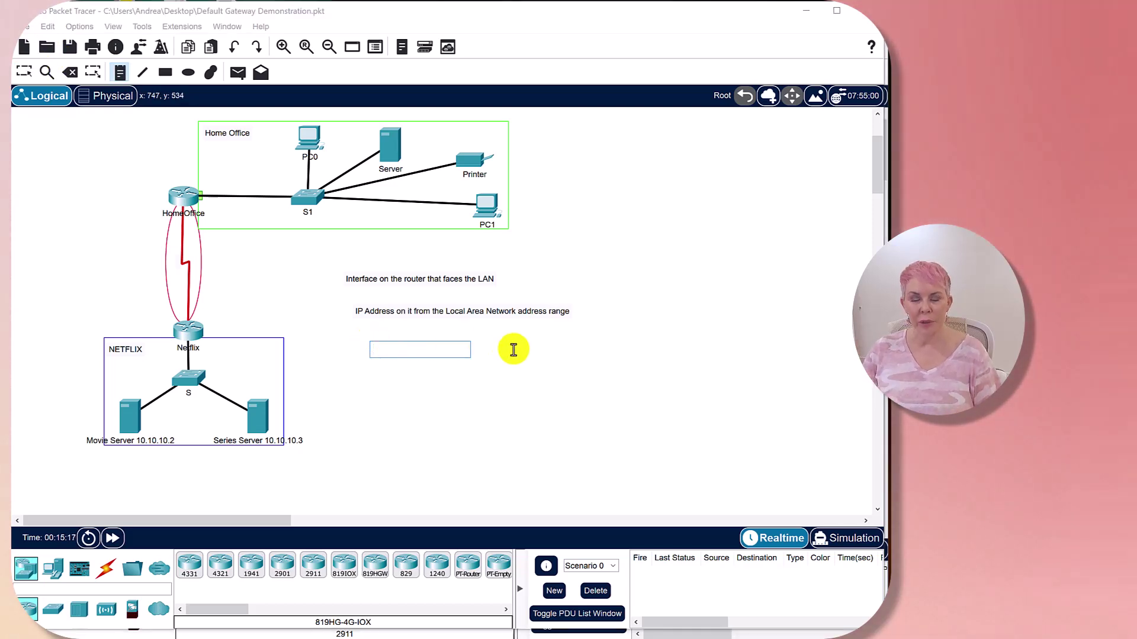
text(Exit )
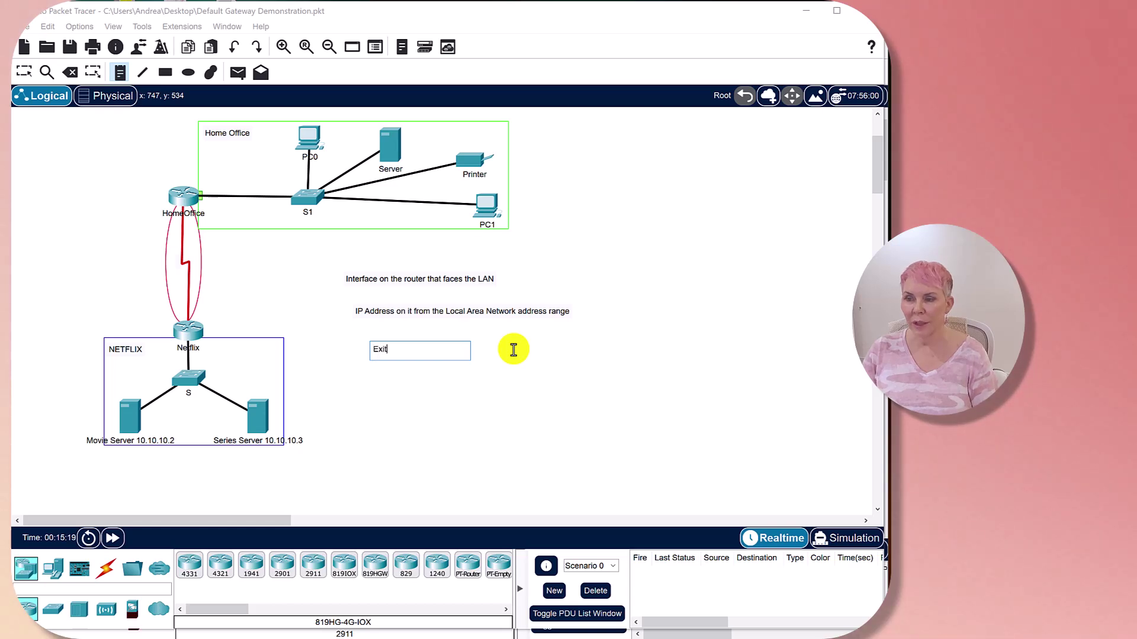
text(and Entry)
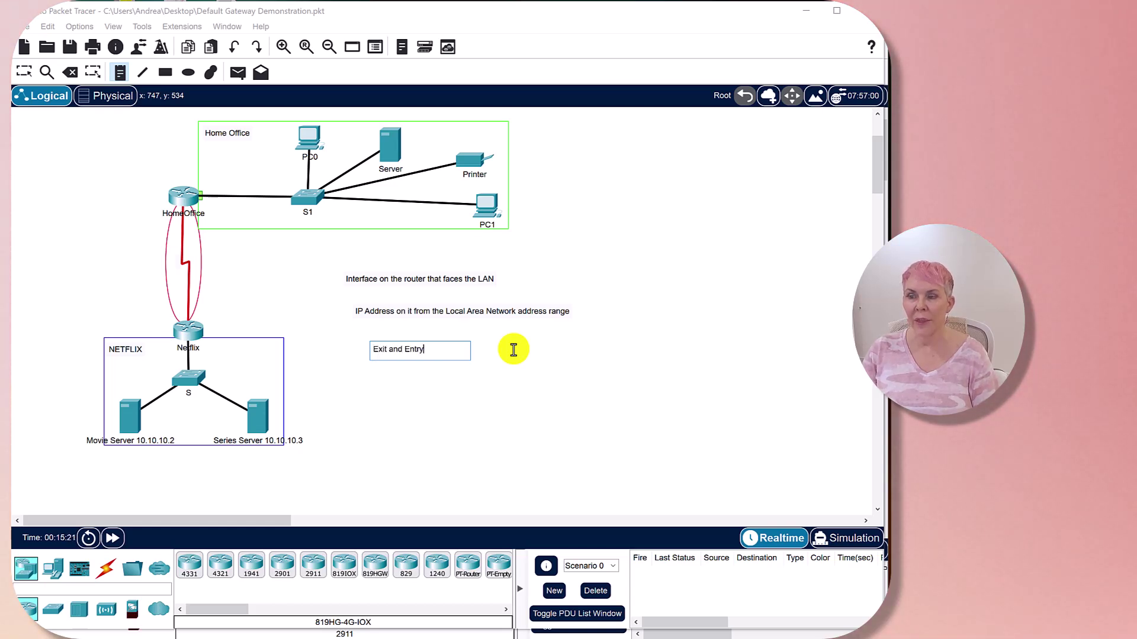
text( point for the)
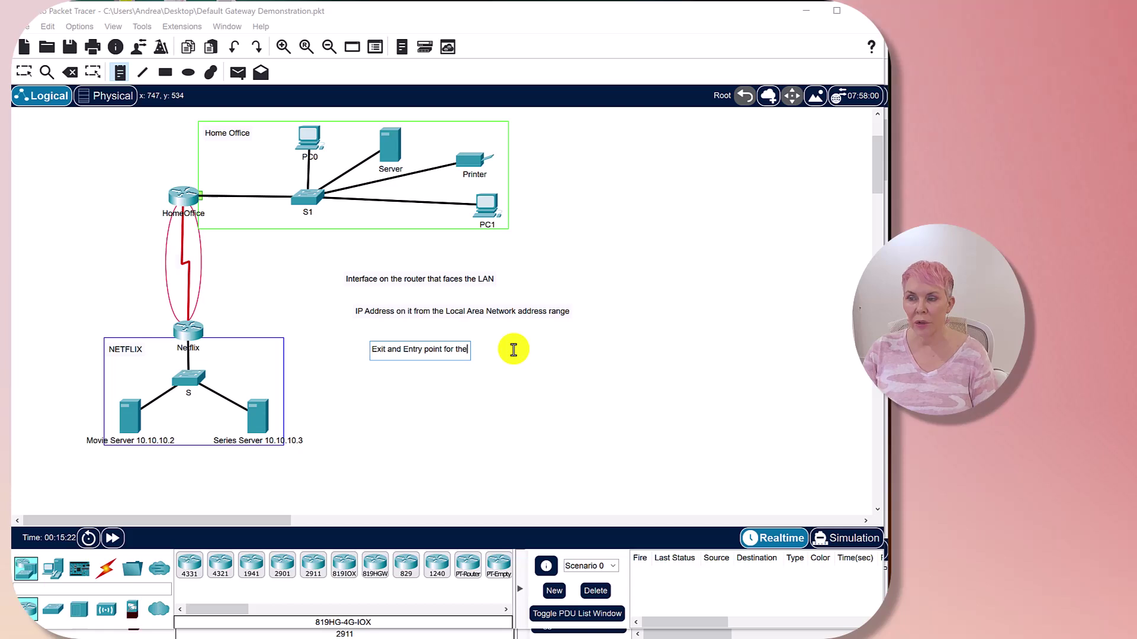
text( LAN)
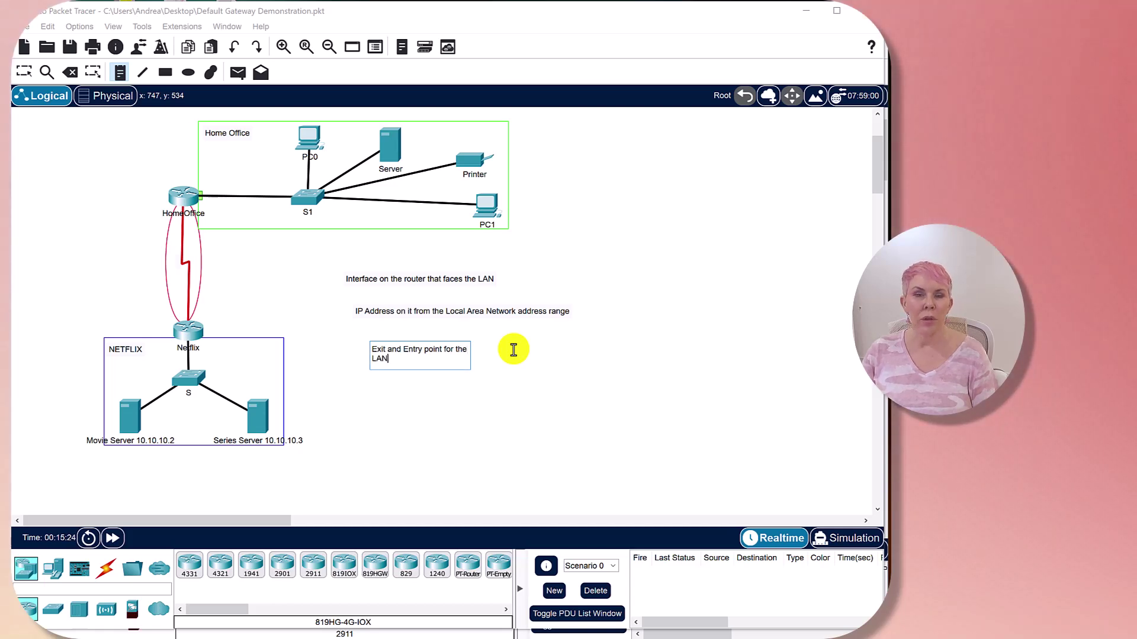
click(486, 426)
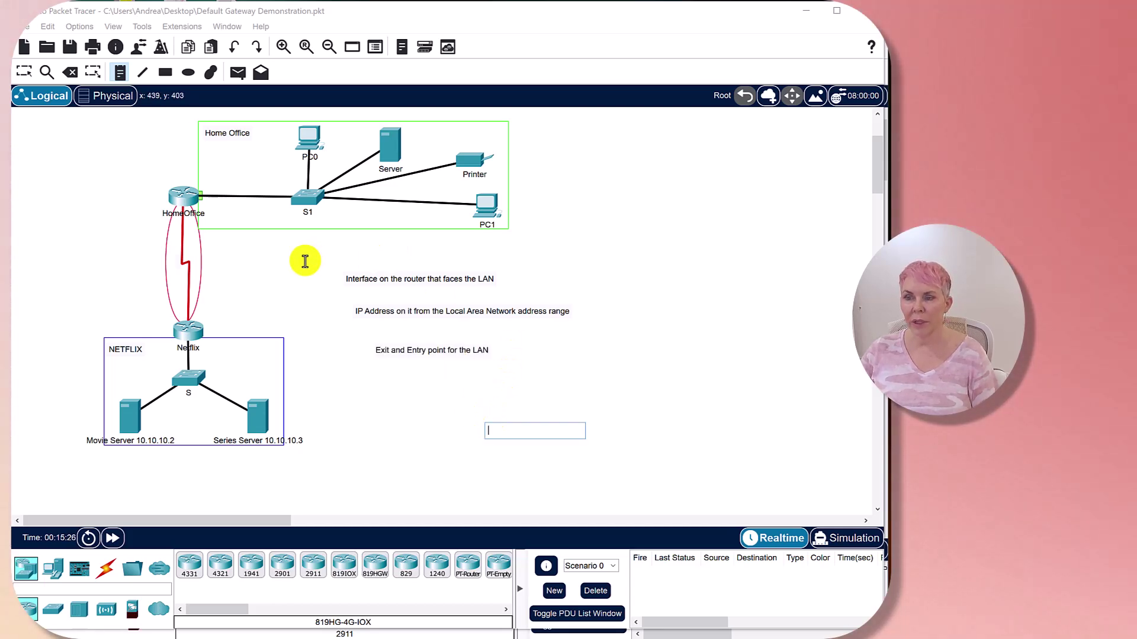
click(24, 72)
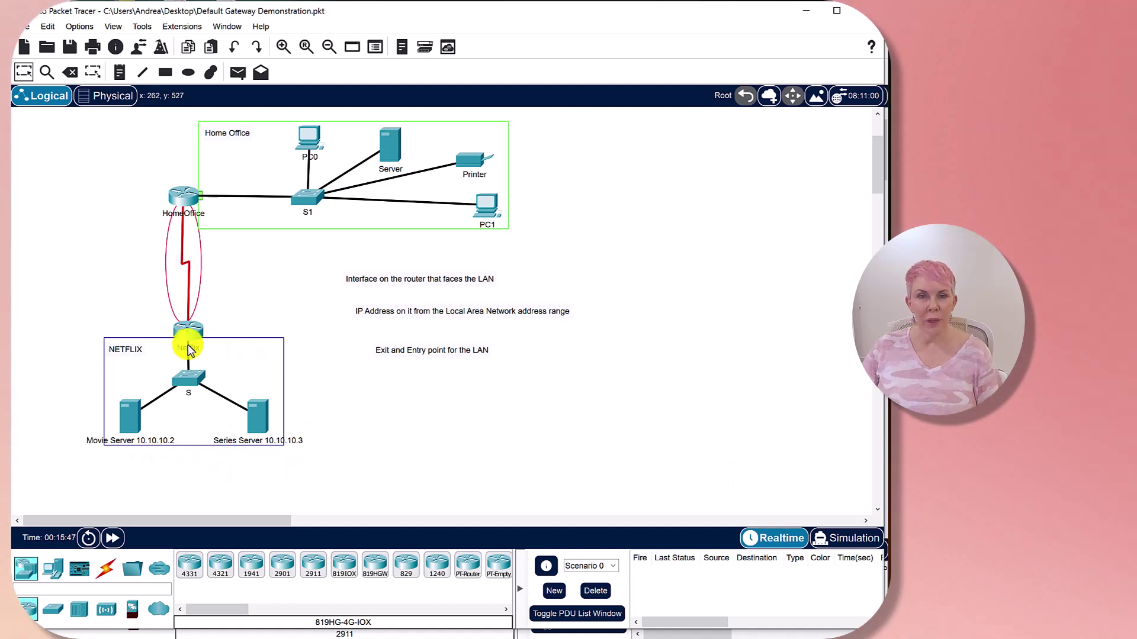
mouse_move(187, 345)
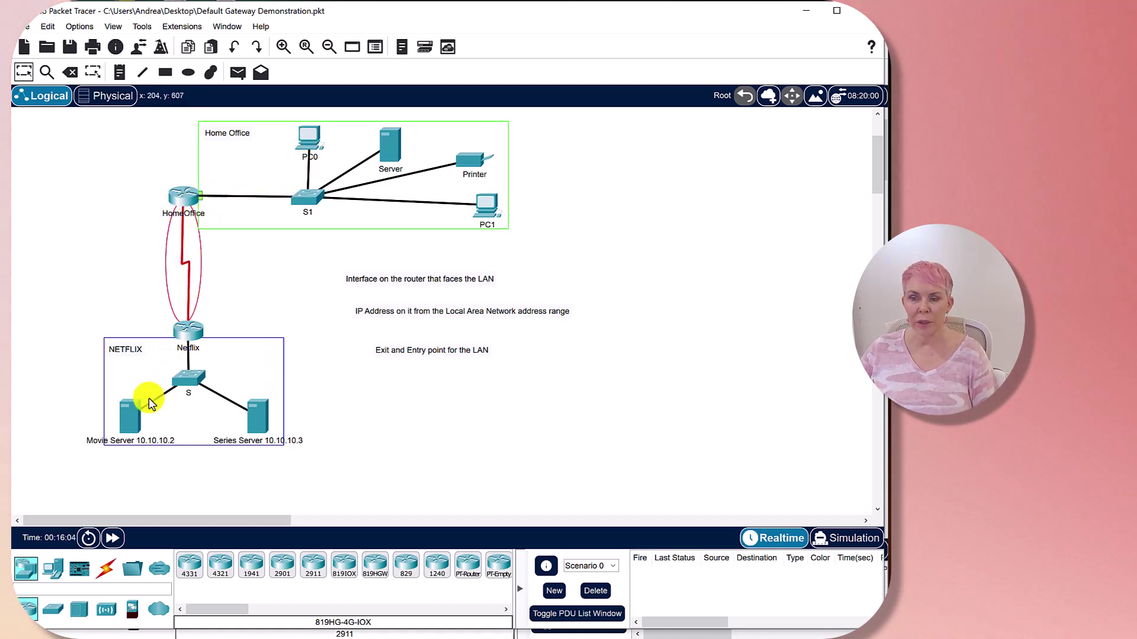
Clear the IPv4 default gateway in PC0's IP configuration and close the PC0 window.
click(308, 140)
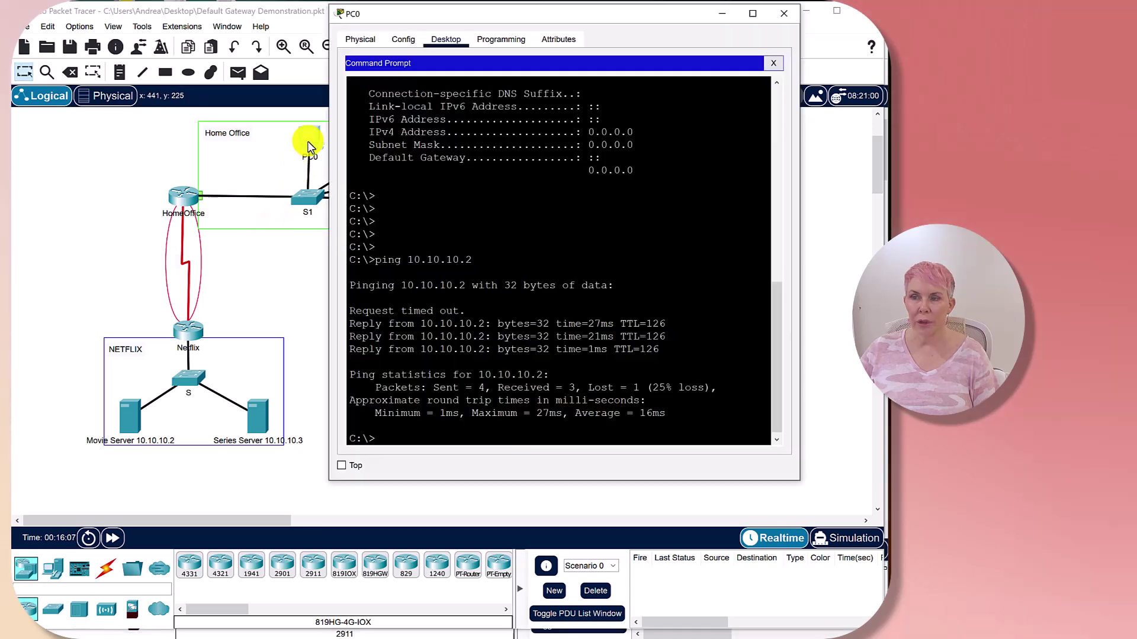
click(773, 62)
click(399, 102)
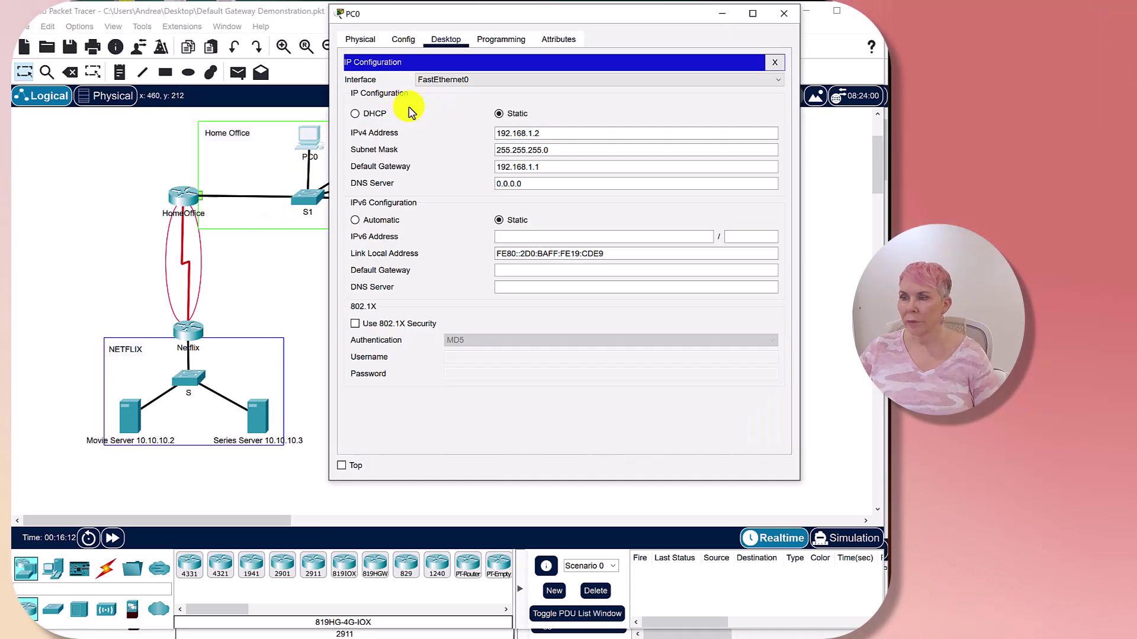
drag(540, 167, 486, 170)
key(BackSpace)
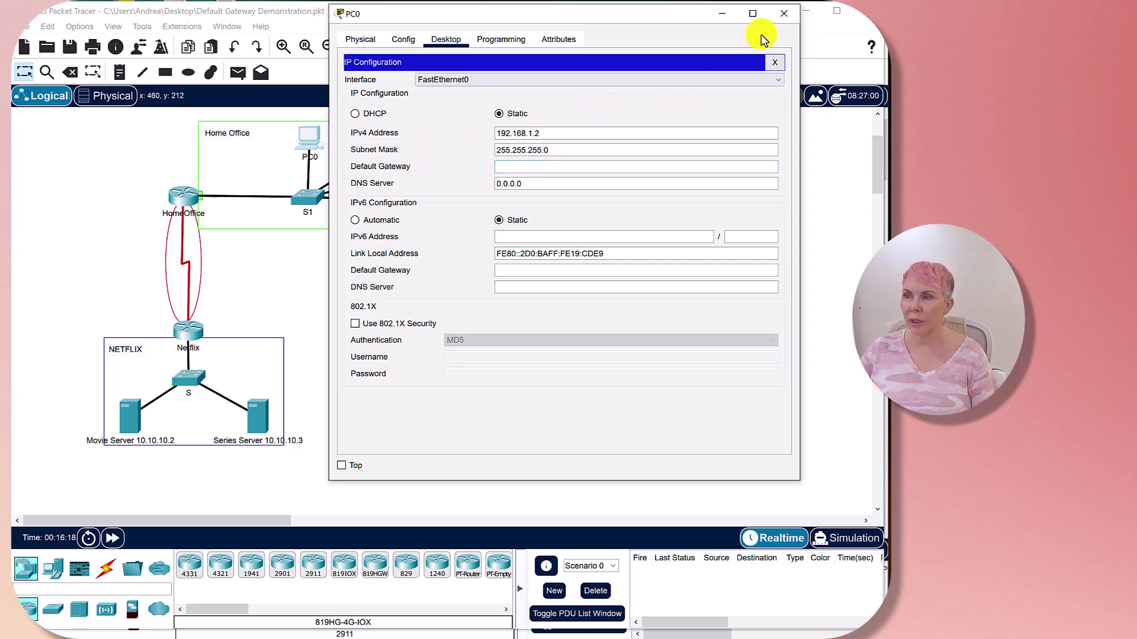
click(784, 13)
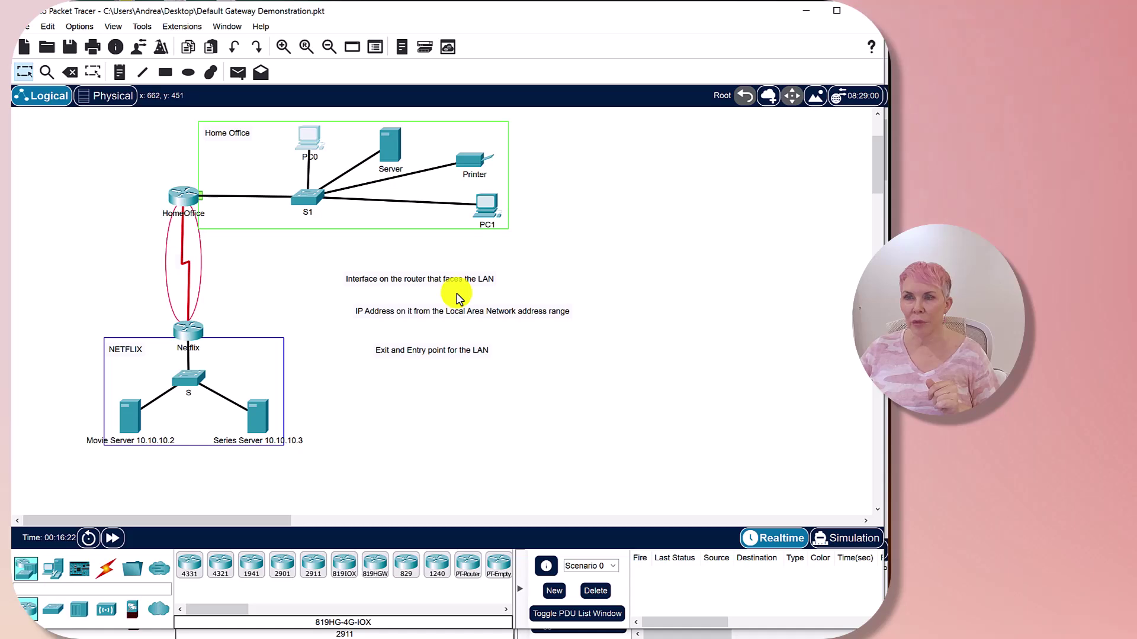
Repeat the ping to 10.10.10.2 from PC0's command prompt with no default gateway configured.
click(308, 138)
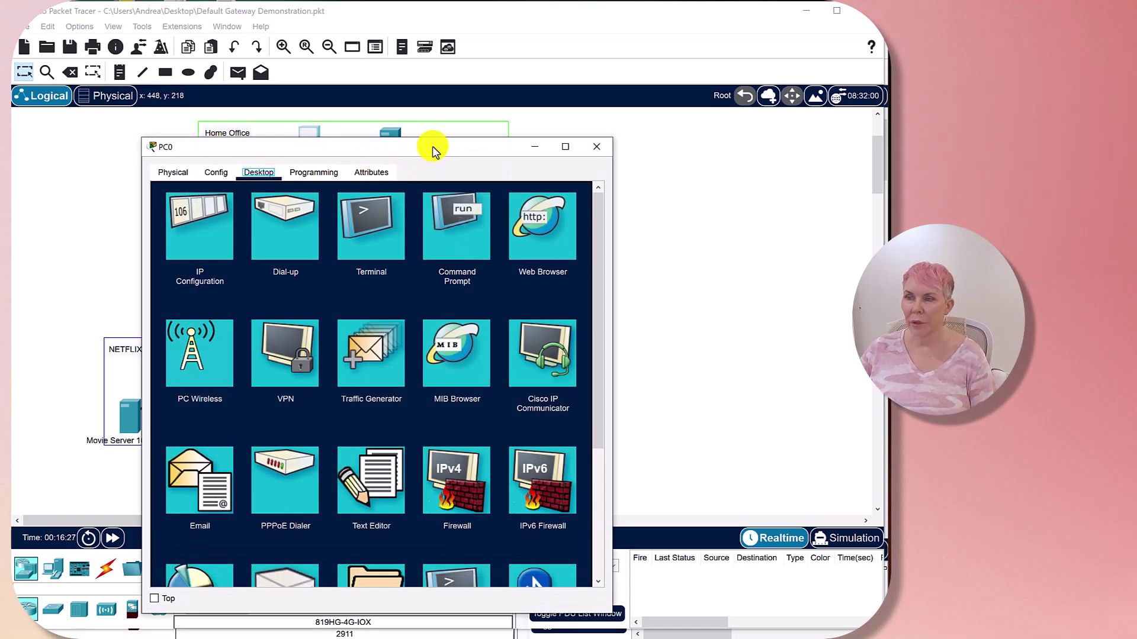
drag(435, 151, 579, 32)
click(645, 129)
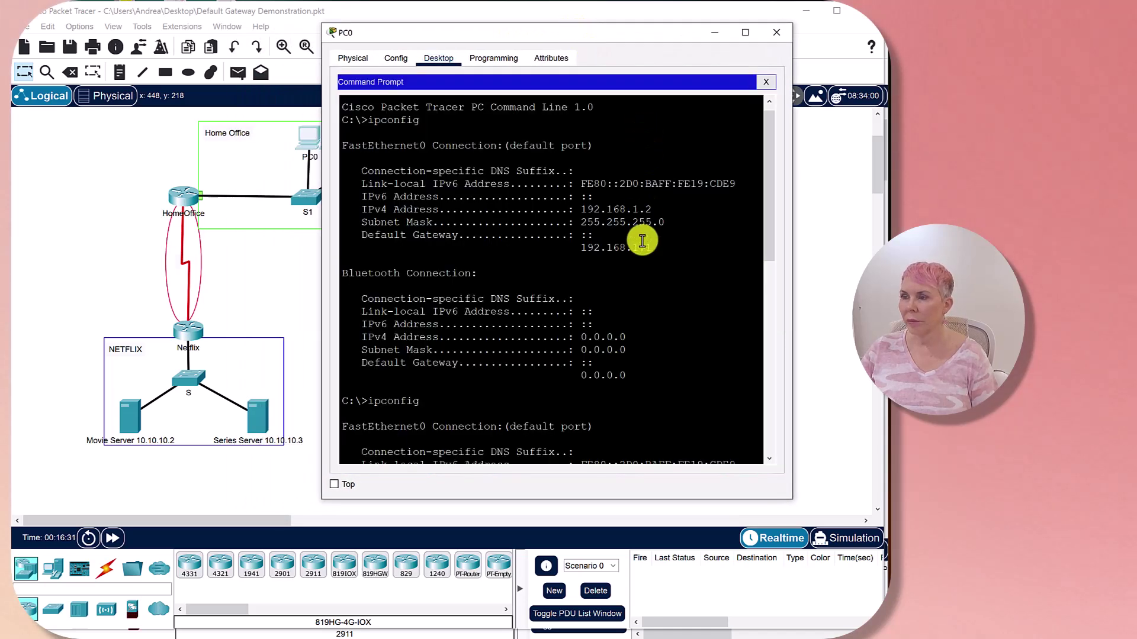
scroll(514, 371, down, 10)
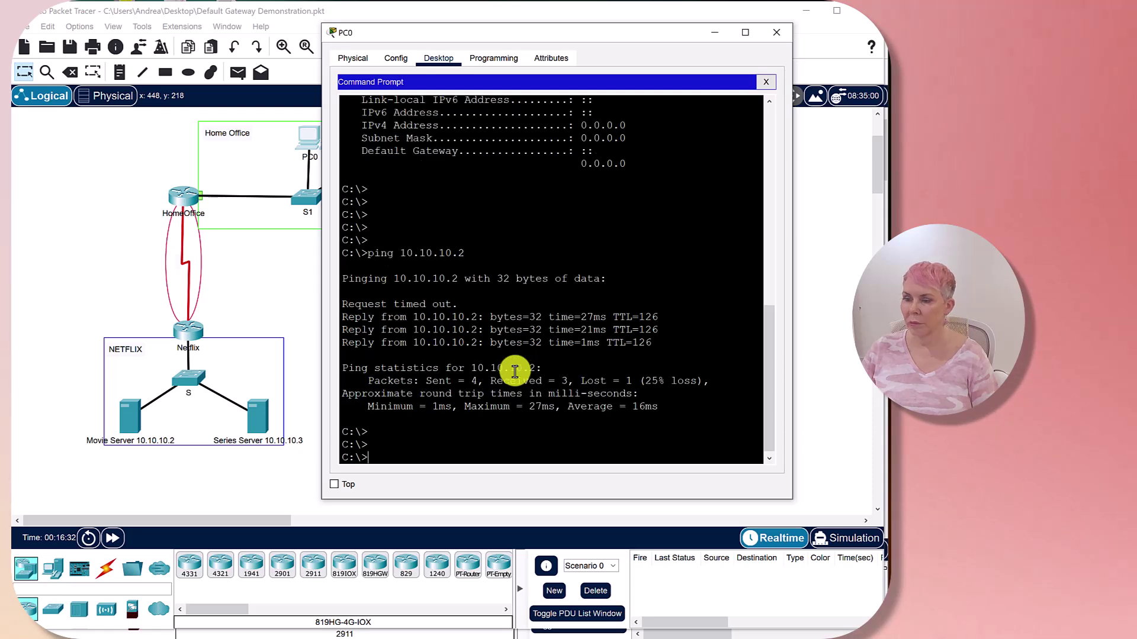
key(Up)
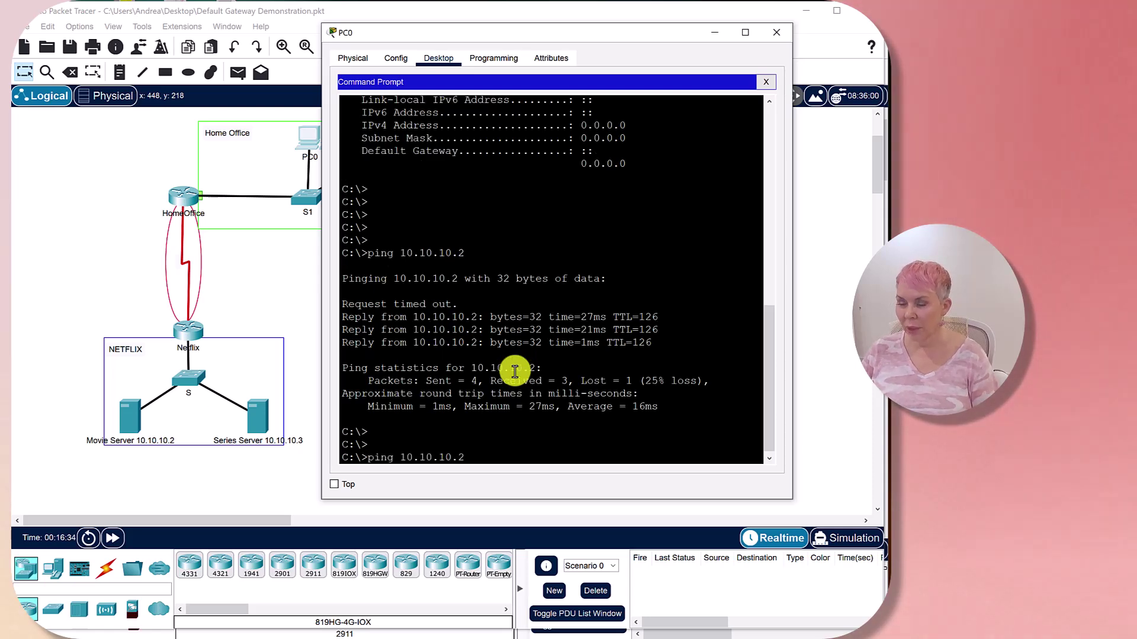
key(Return)
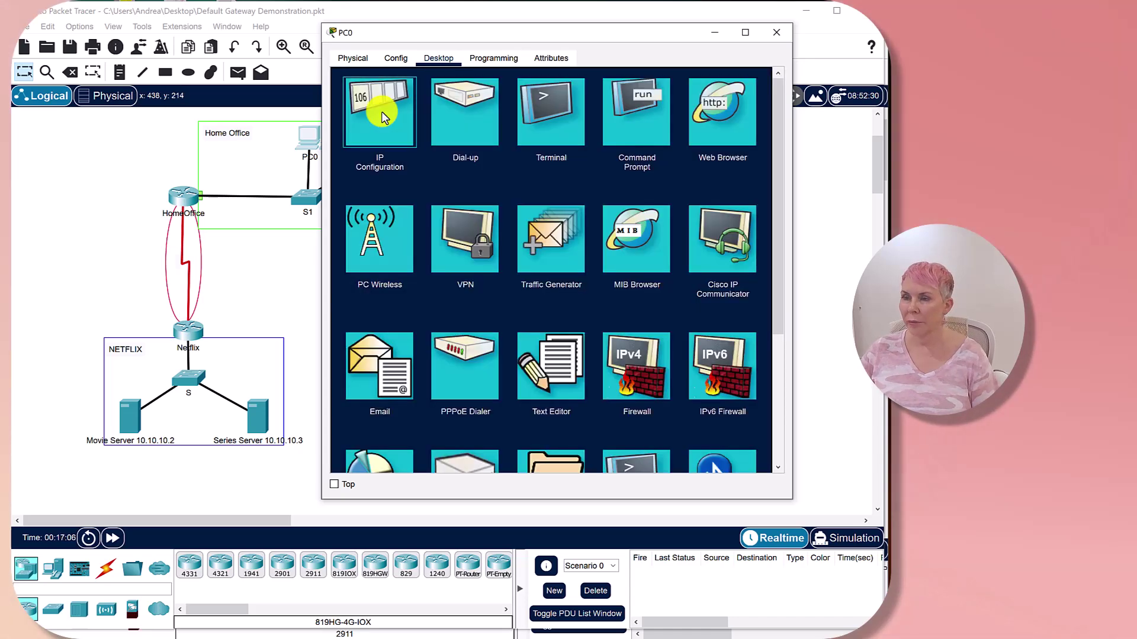
Set PC0's IPv4 default gateway to 192.168.1.1 and close the PC0 window.
click(375, 106)
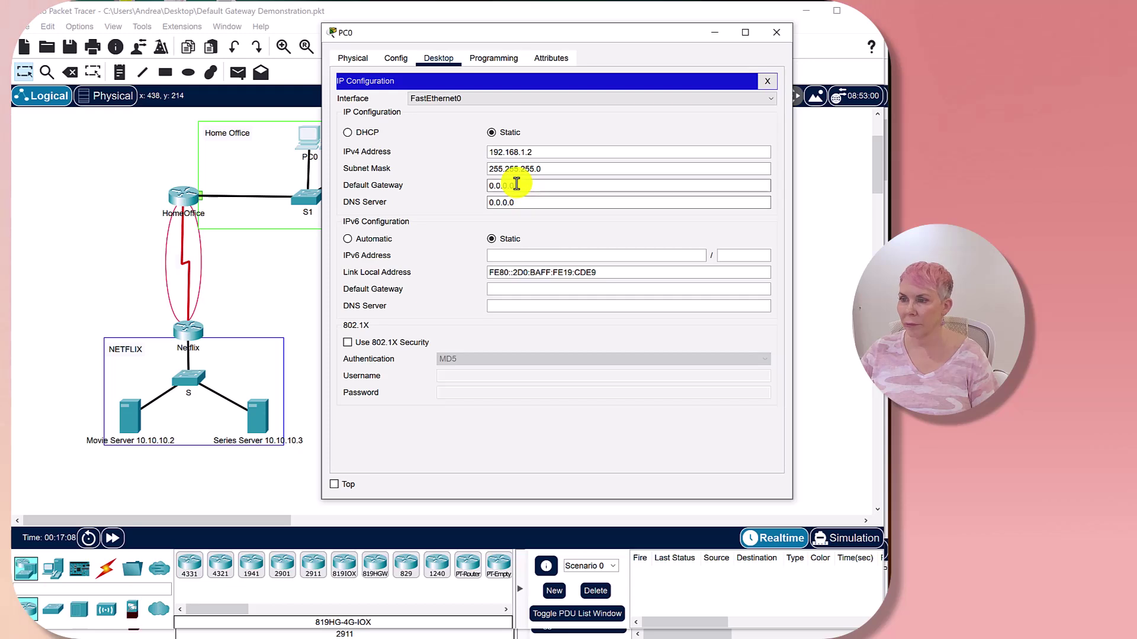
drag(516, 184, 472, 186)
text(192.)
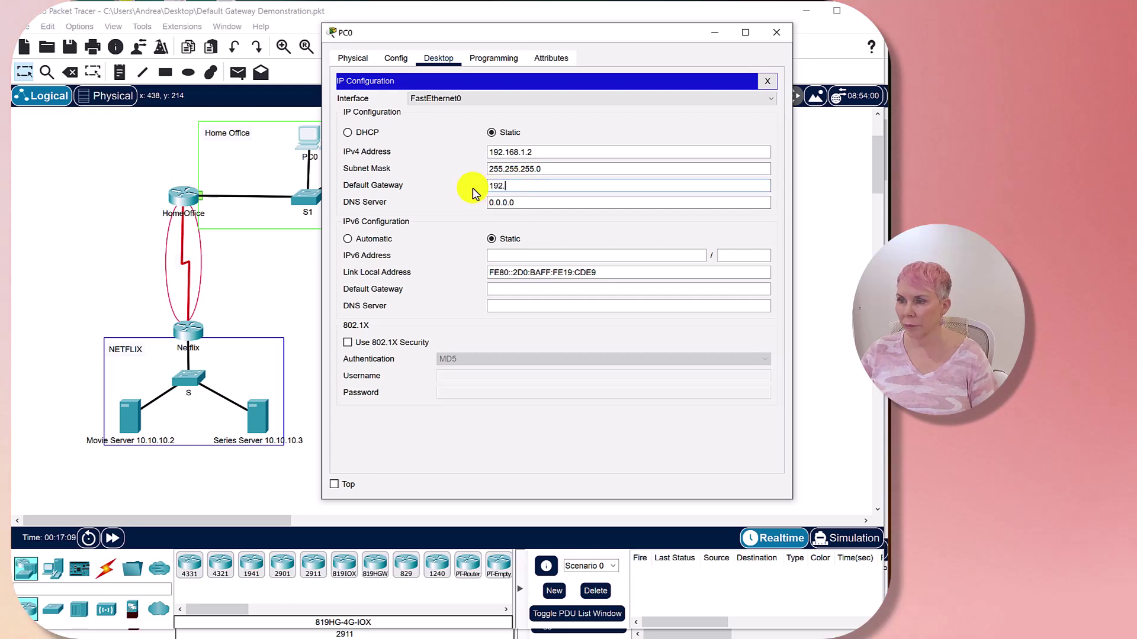
text(168)
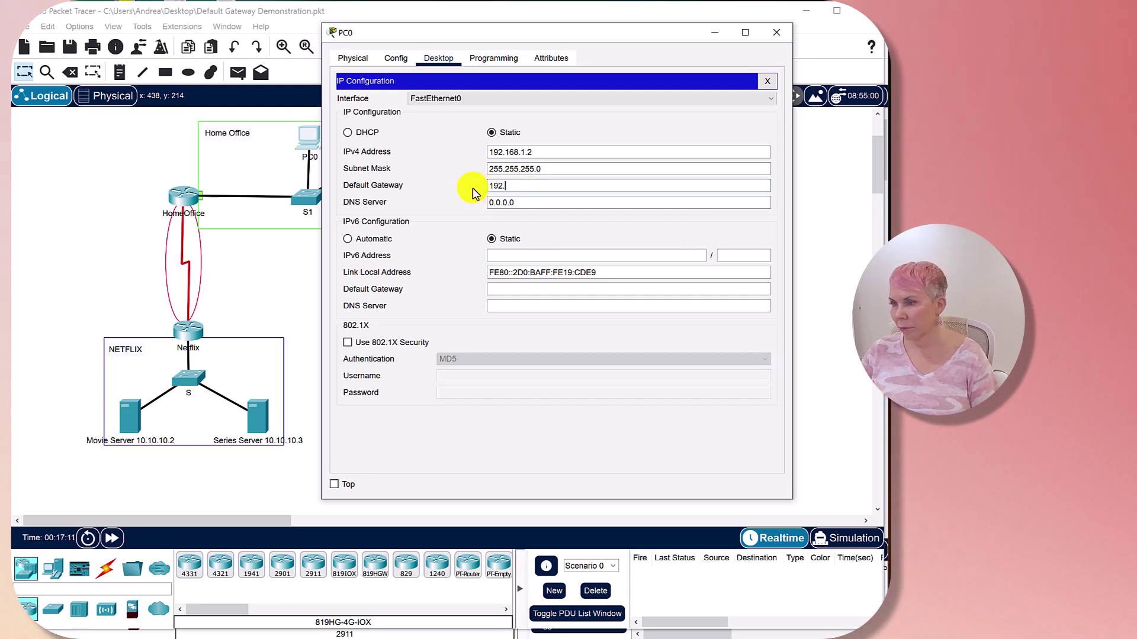
text(.1.1)
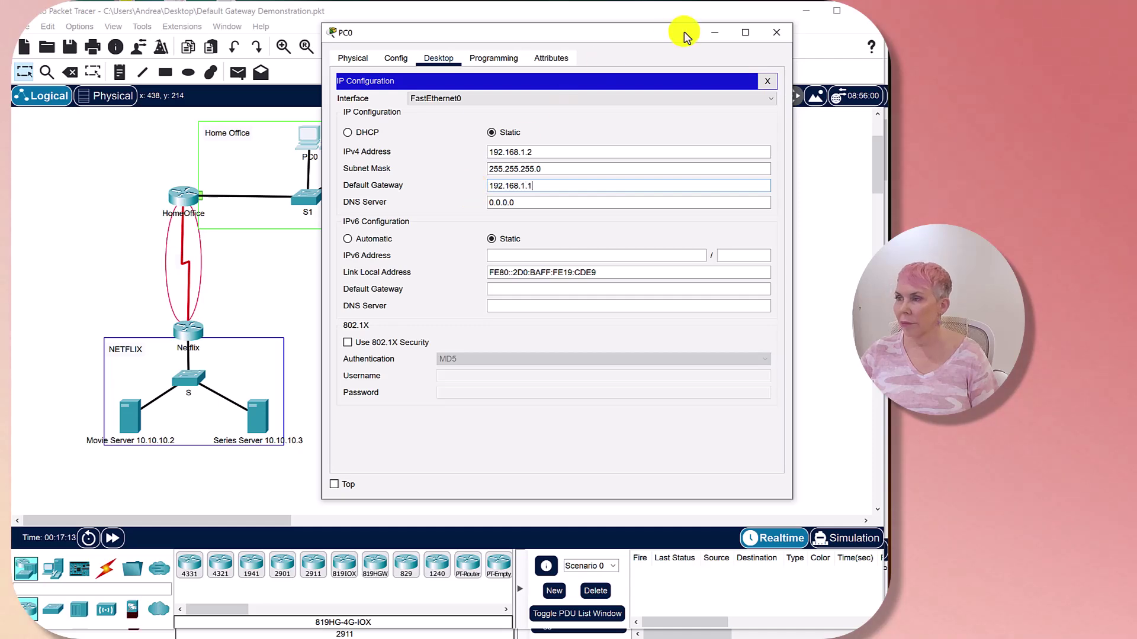
click(774, 44)
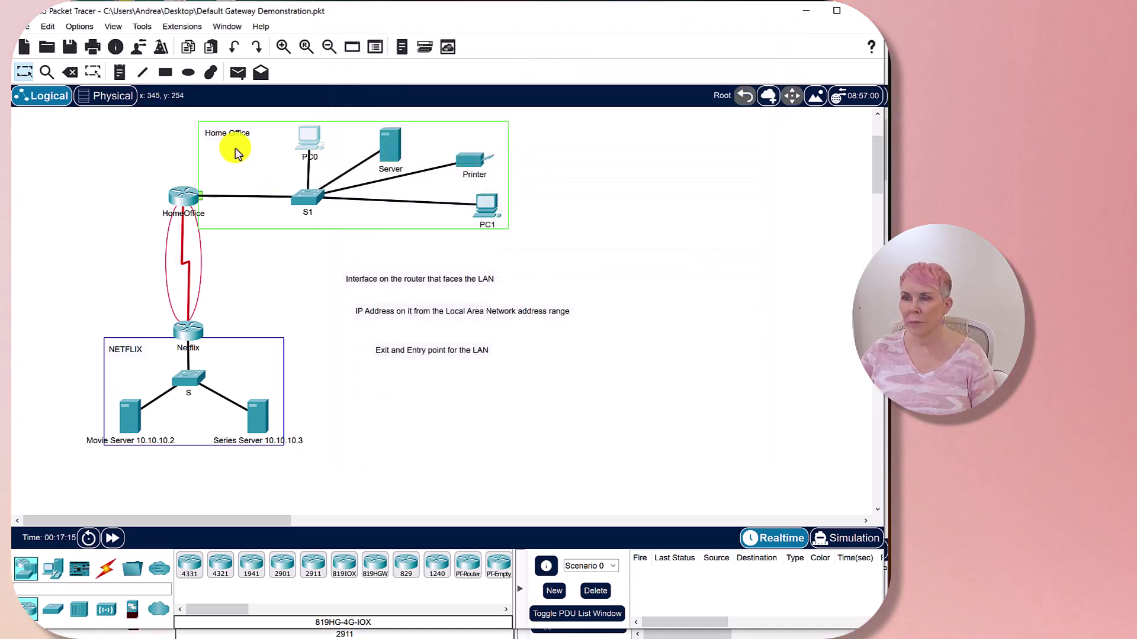
Ping 10.10.10.2 again from PC0 with its default gateway set, and return to the topology.
click(313, 137)
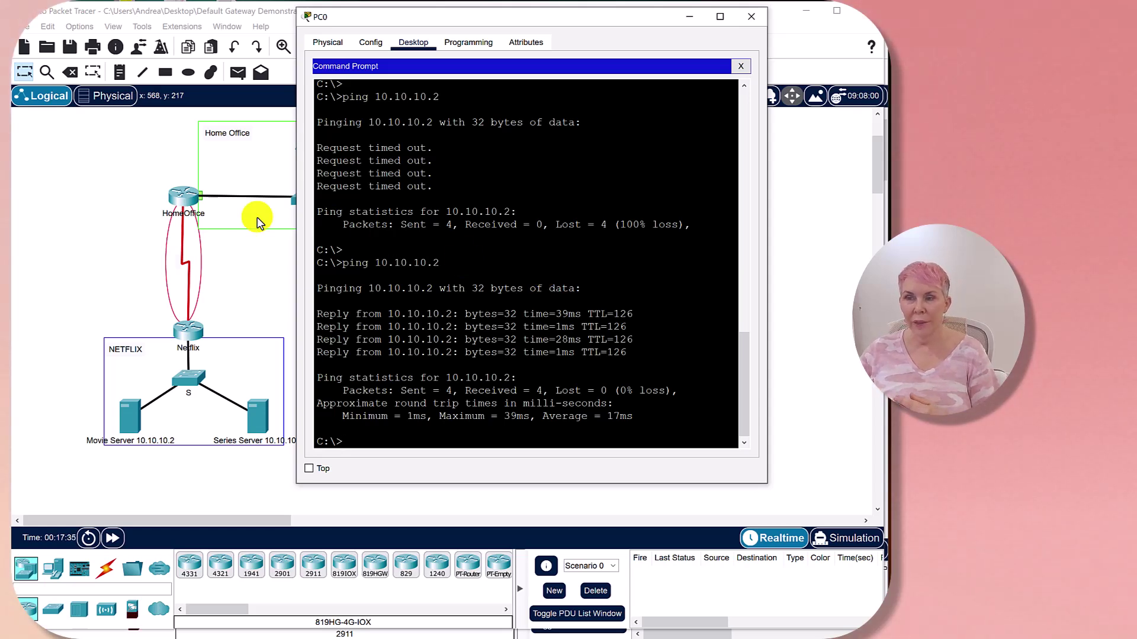
click(44, 172)
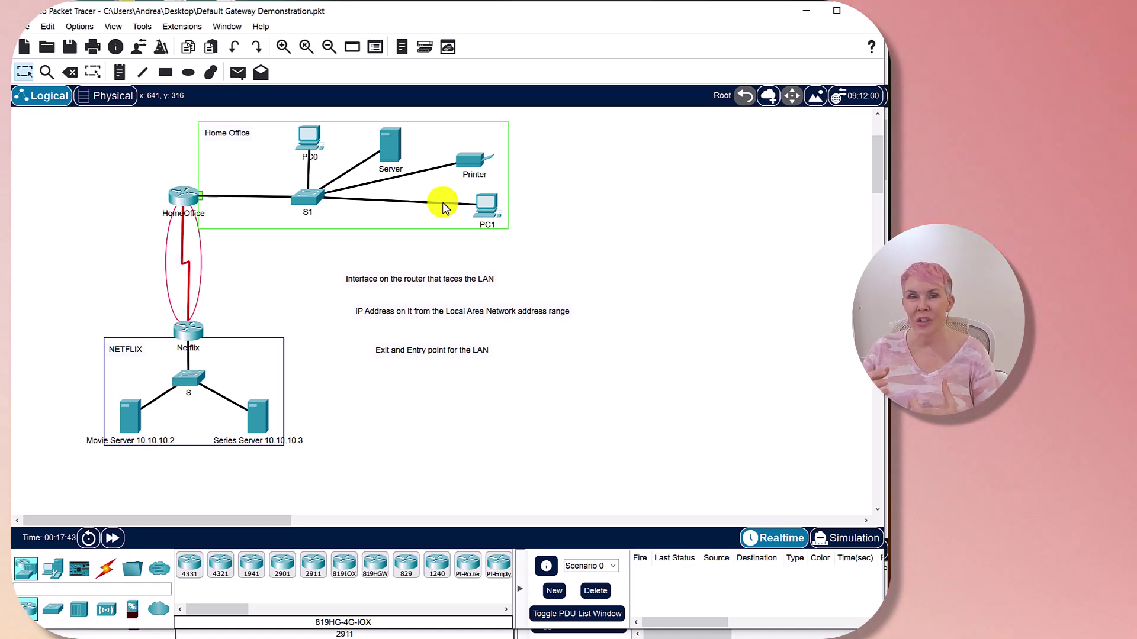
Shut down interface g0/0/1 on the HomeOffice router from its CLI, and return to the topology.
click(183, 196)
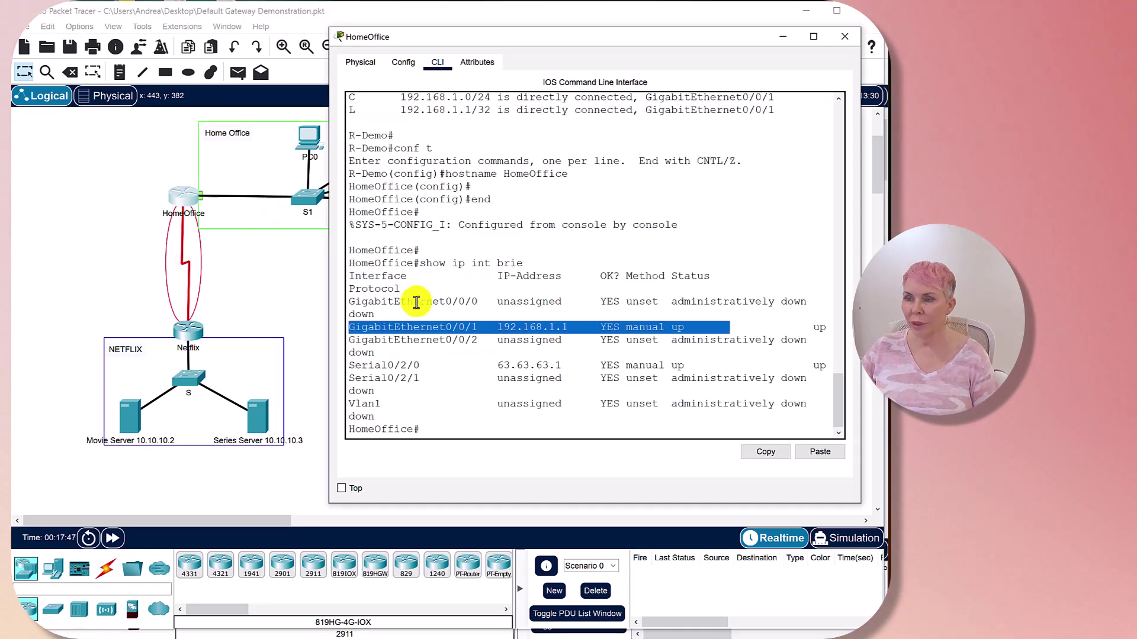
click(502, 304)
key(Return)
text(conf t)
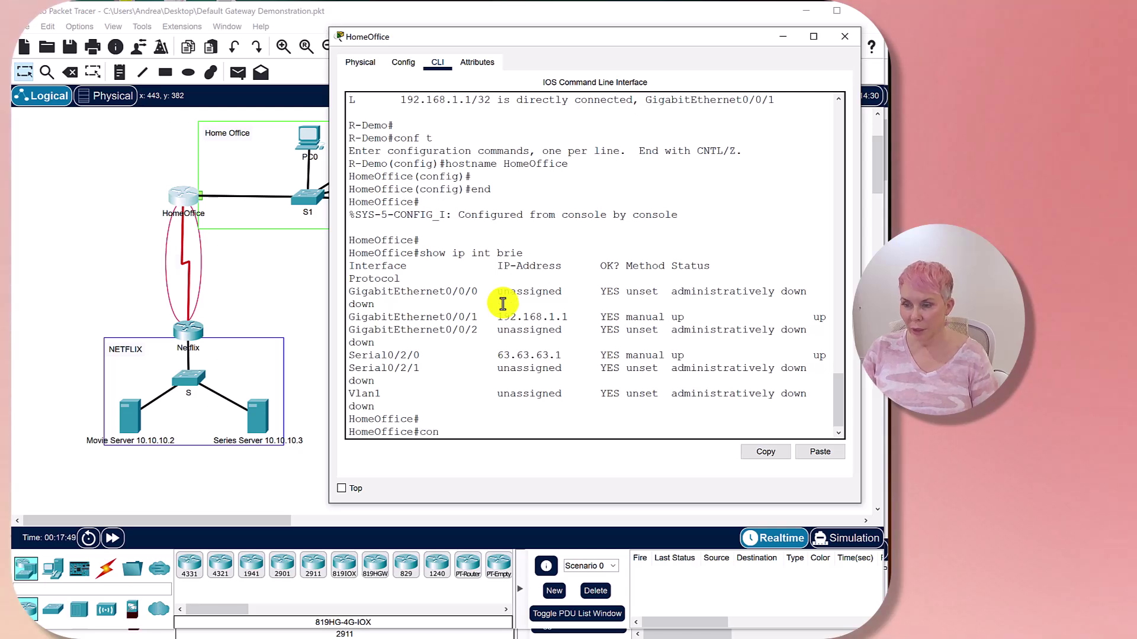
key(Return)
text(int g0/)
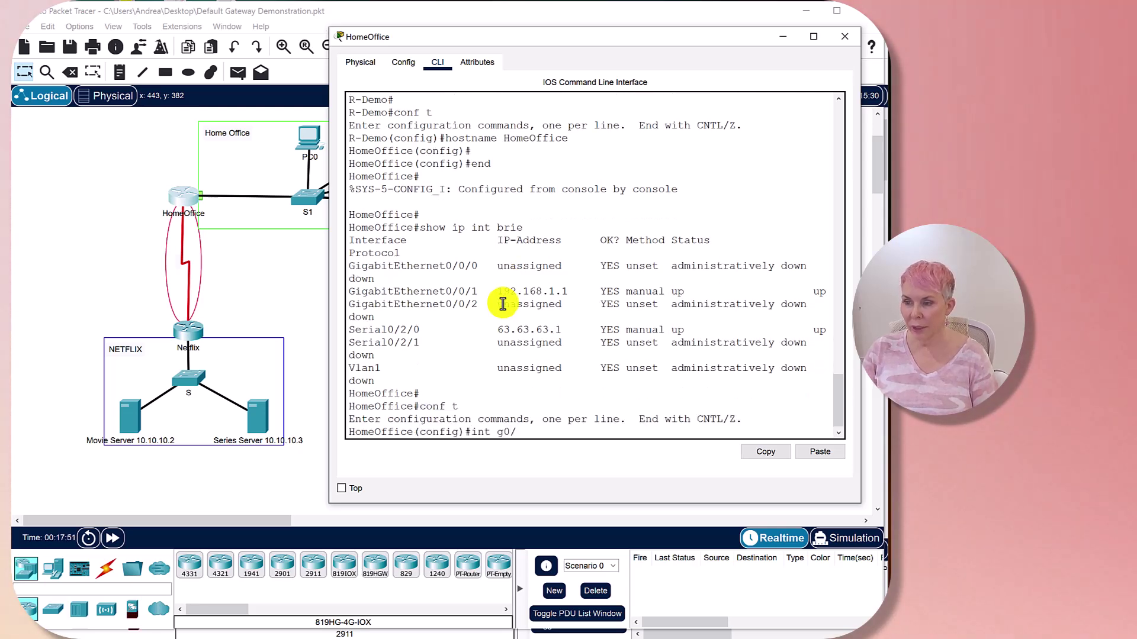
text(0/1)
key(Return)
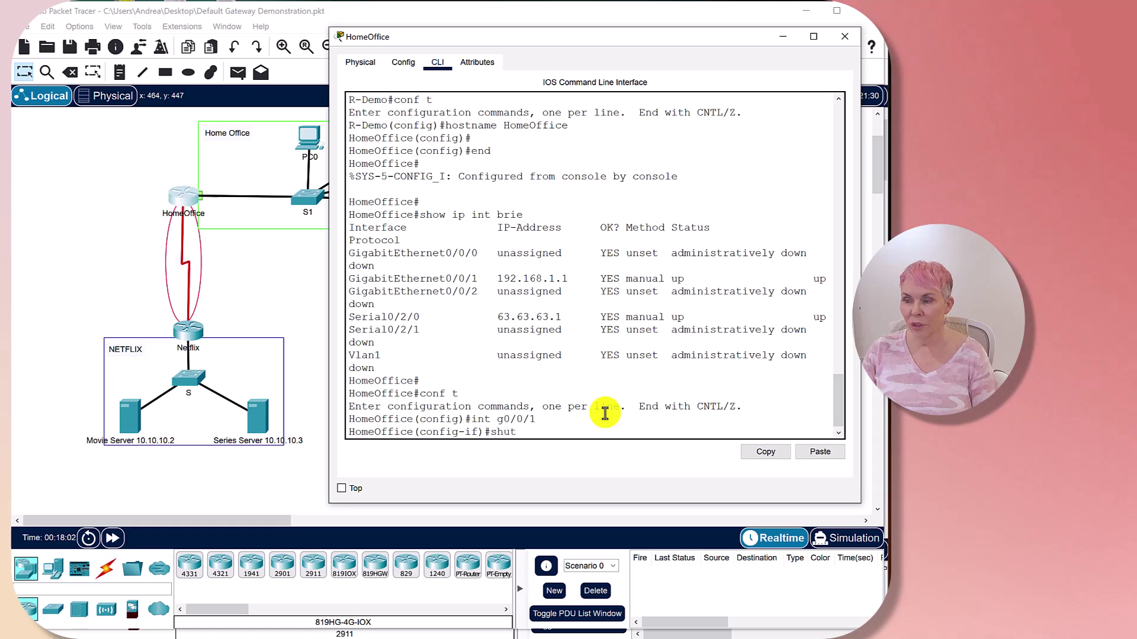
key(Return)
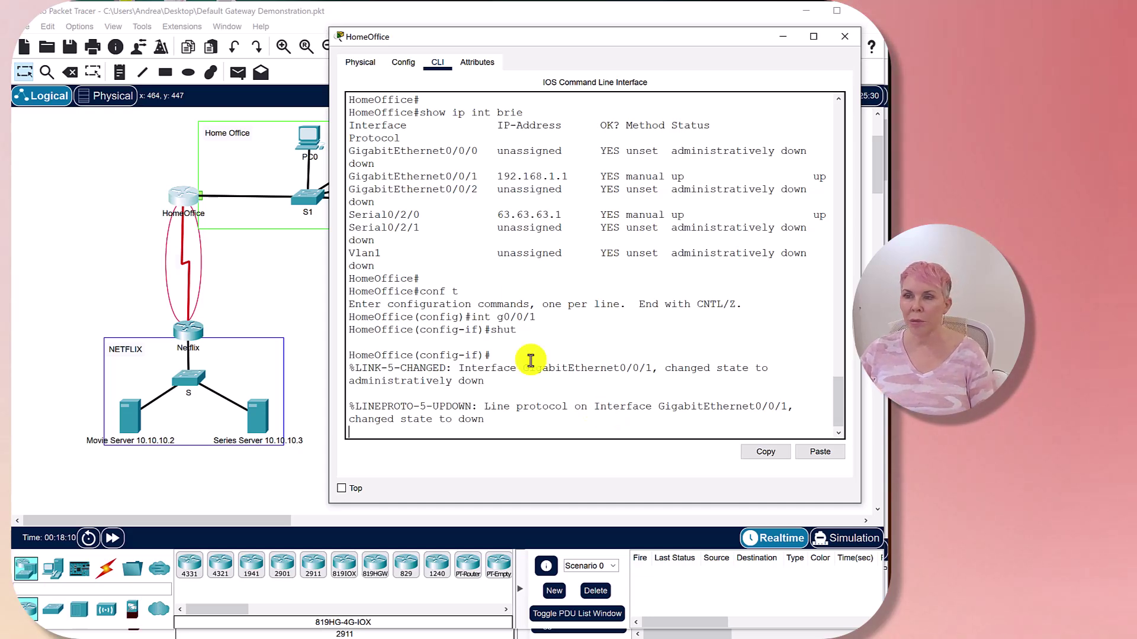
click(55, 150)
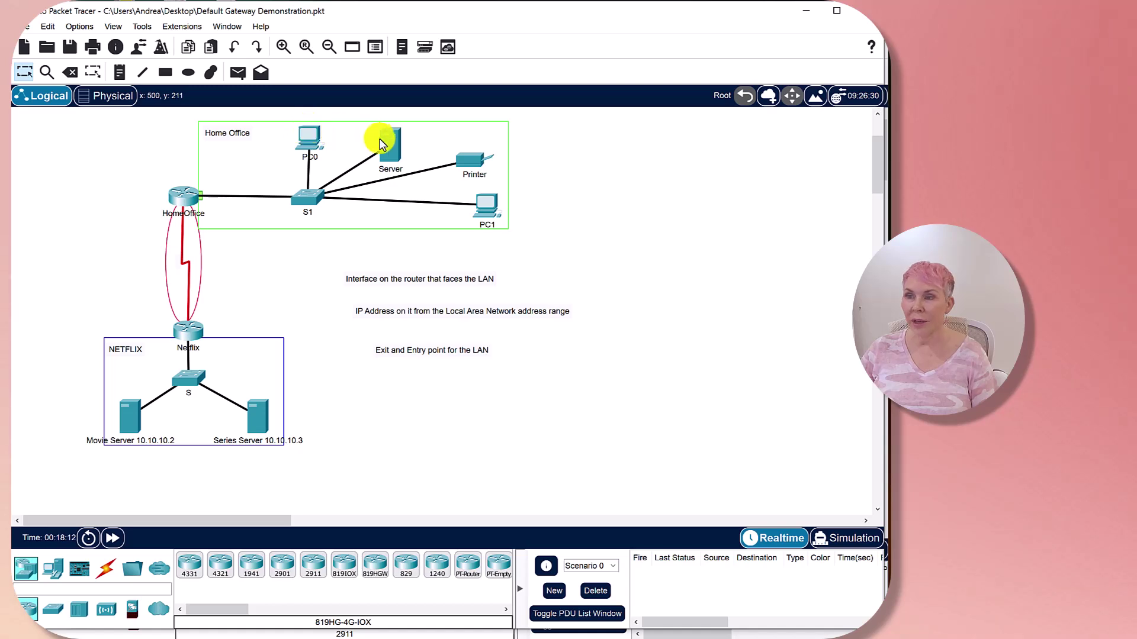
Ping 10.10.10.2 from PC0's command prompt with the HomeOffice router's LAN interface shut down, and return to the topology.
click(309, 132)
key(Up)
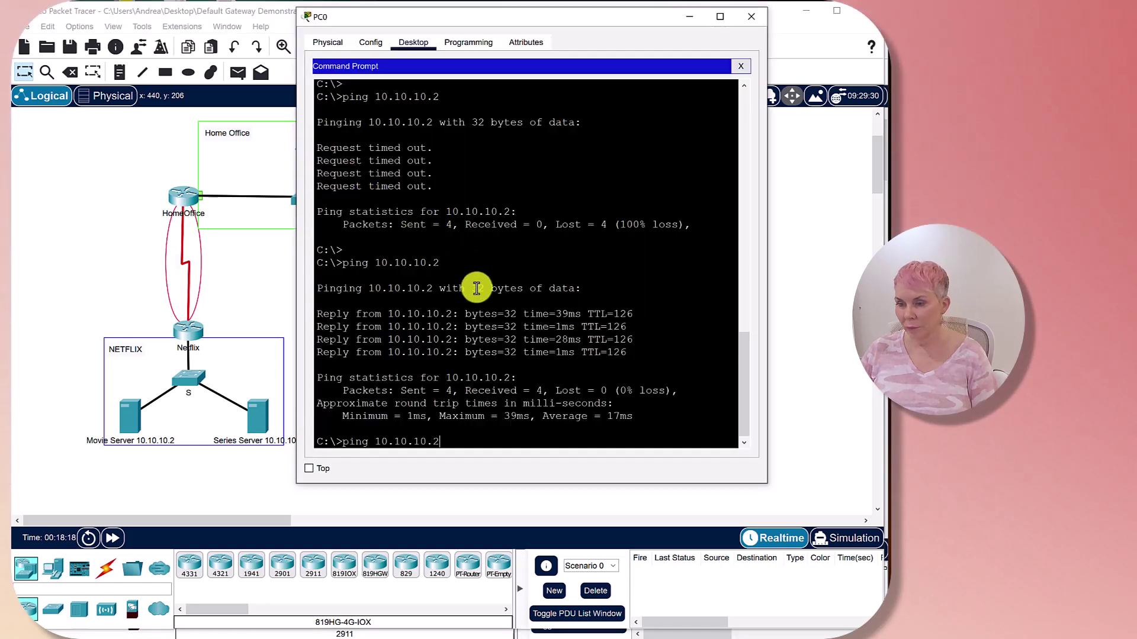
key(Return)
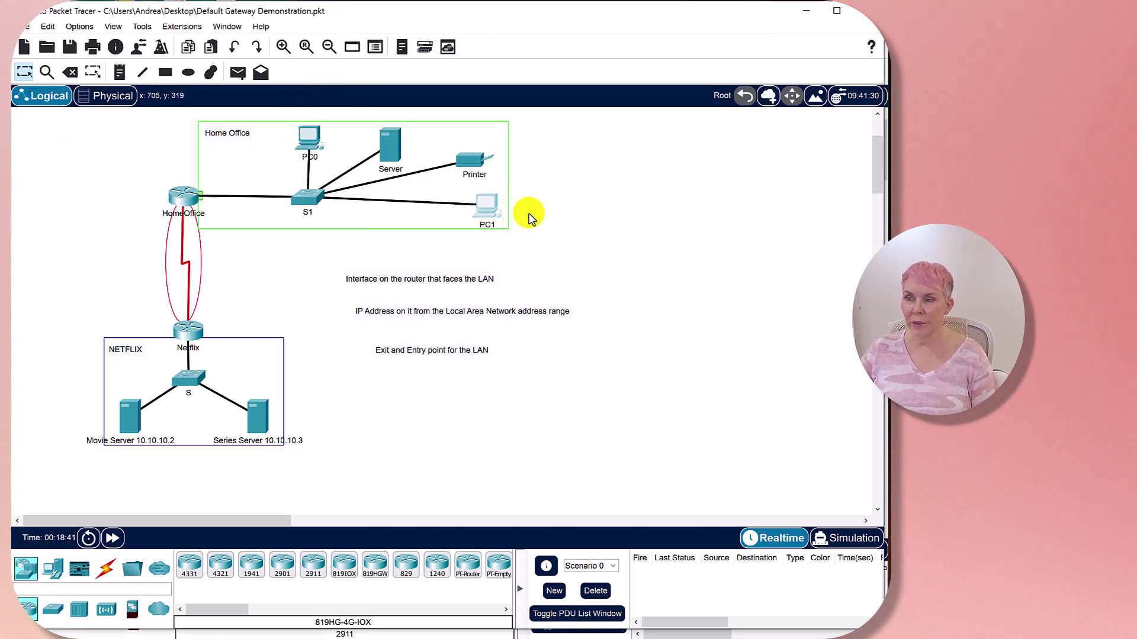
Open PC1's command prompt and run ipconfig to check its IP address and default gateway.
click(486, 204)
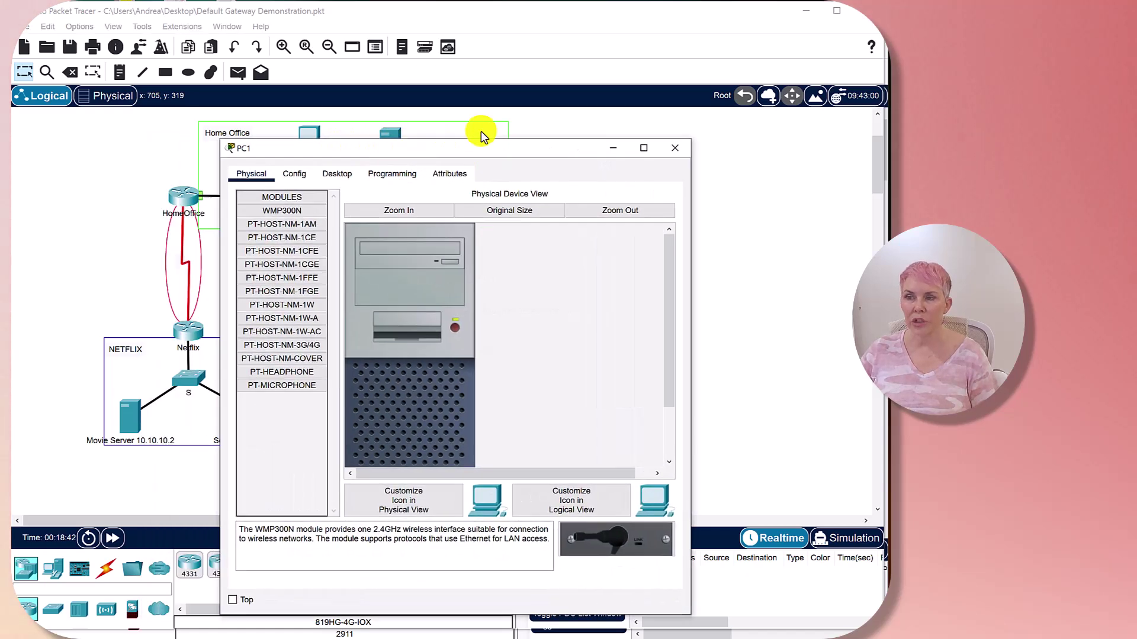
drag(481, 131, 568, 101)
click(487, 126)
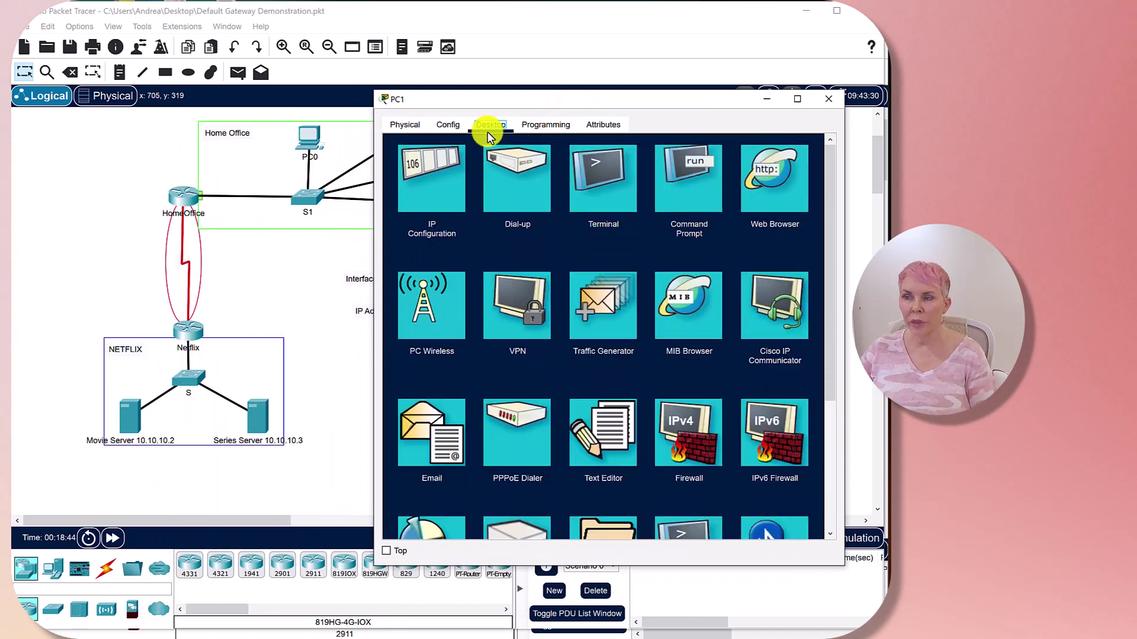
click(687, 240)
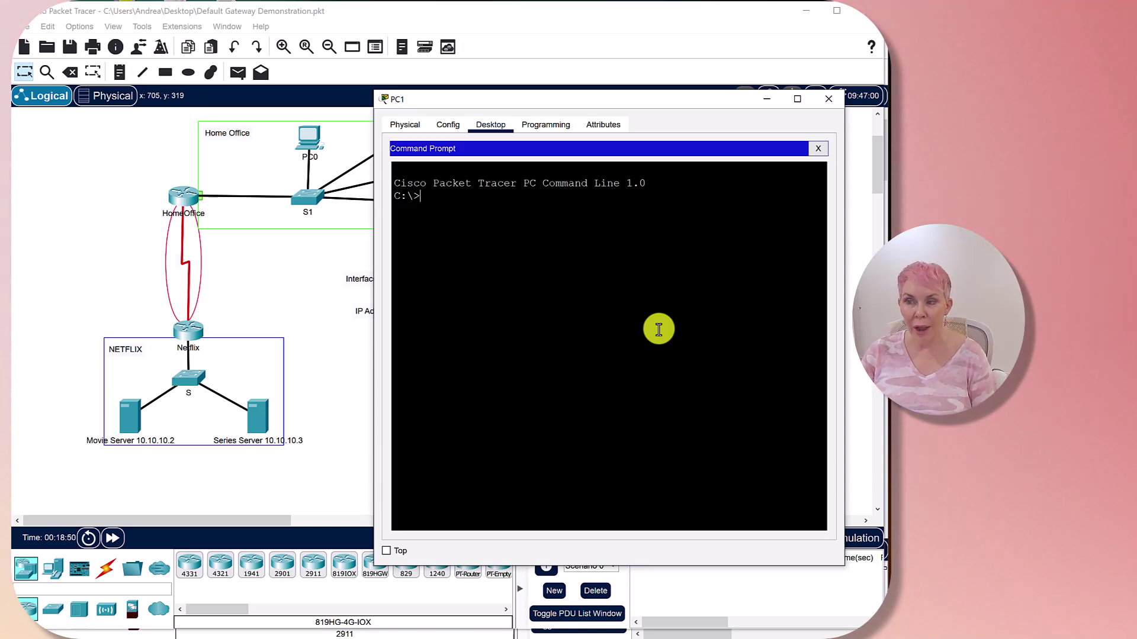
text(ipconfig)
key(Return)
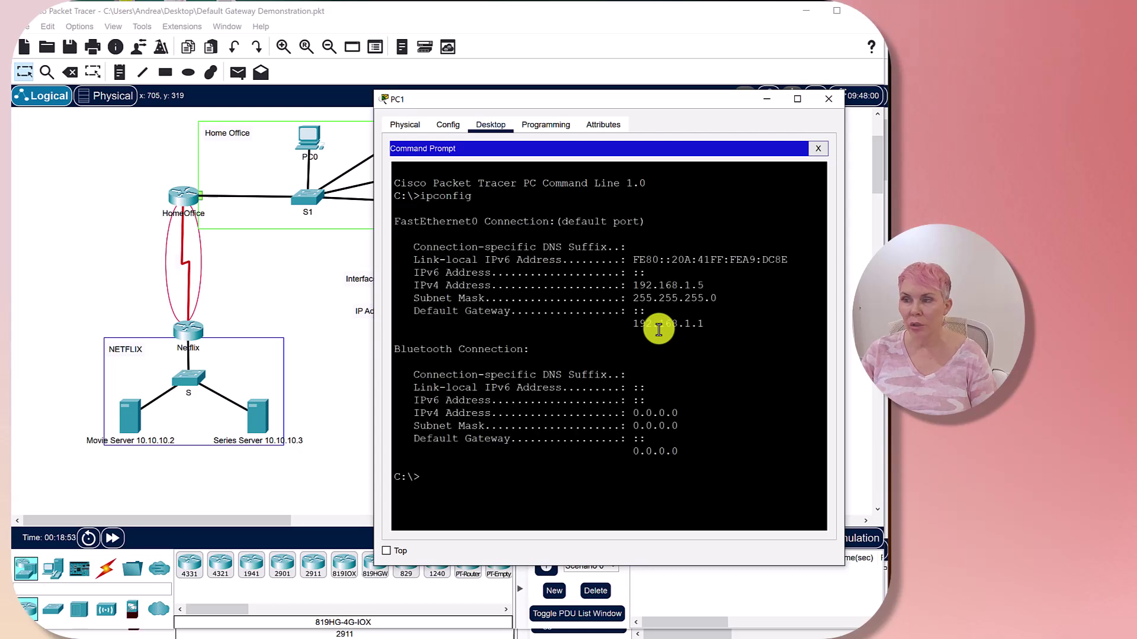
Ping PC1 at 192.168.1.5 from PC0's command prompt, and return to the topology.
click(308, 135)
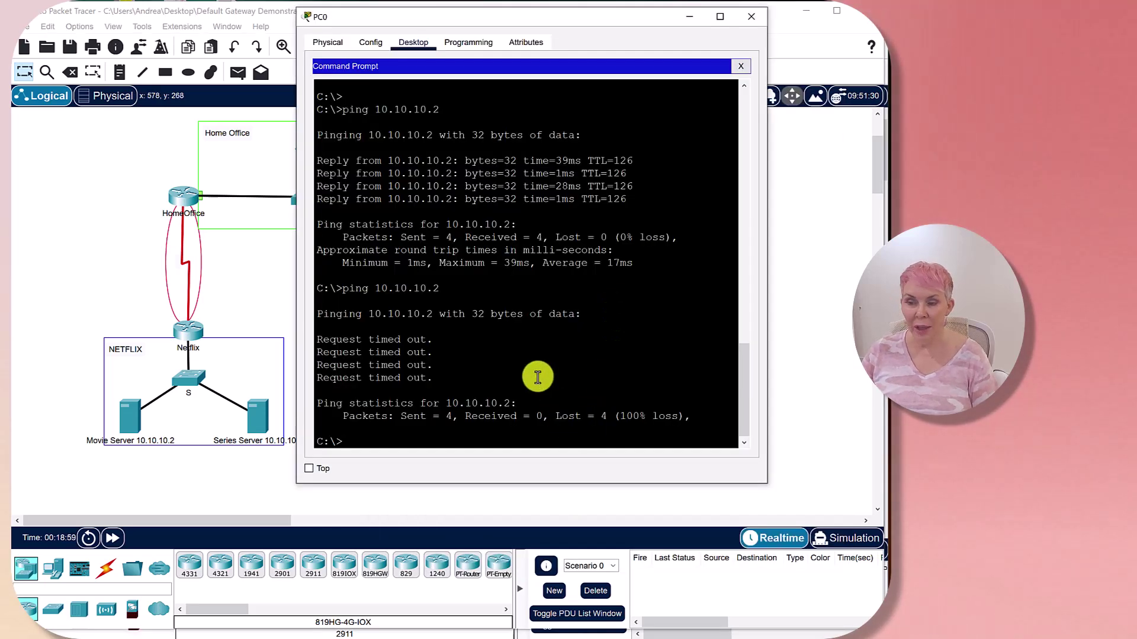
key(Return)
text(ping)
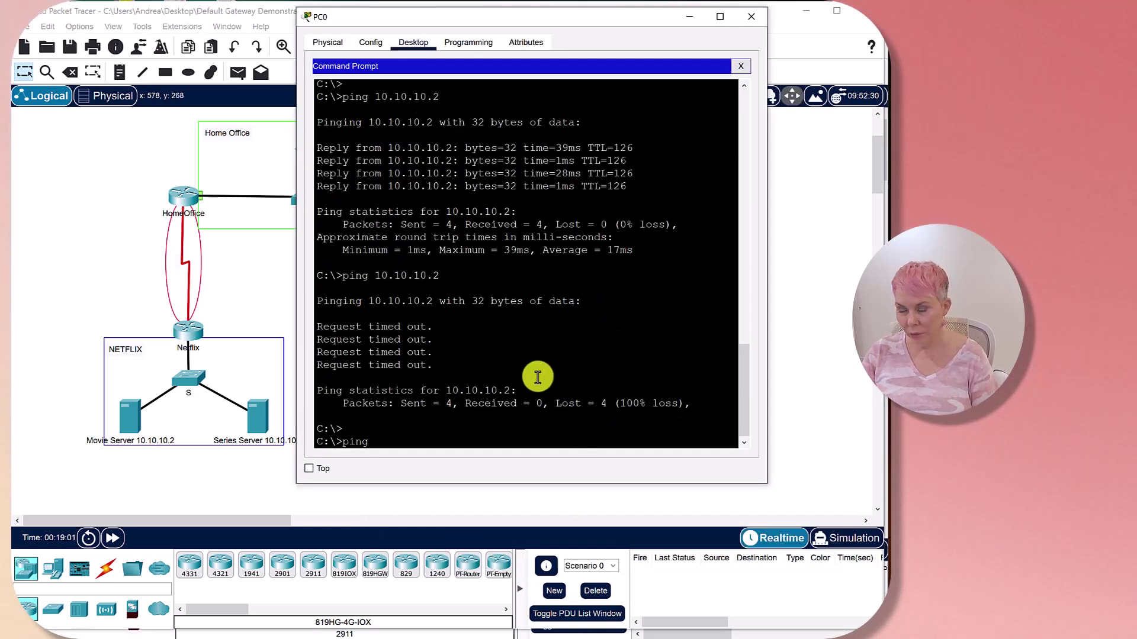
text( 192.168.1.)
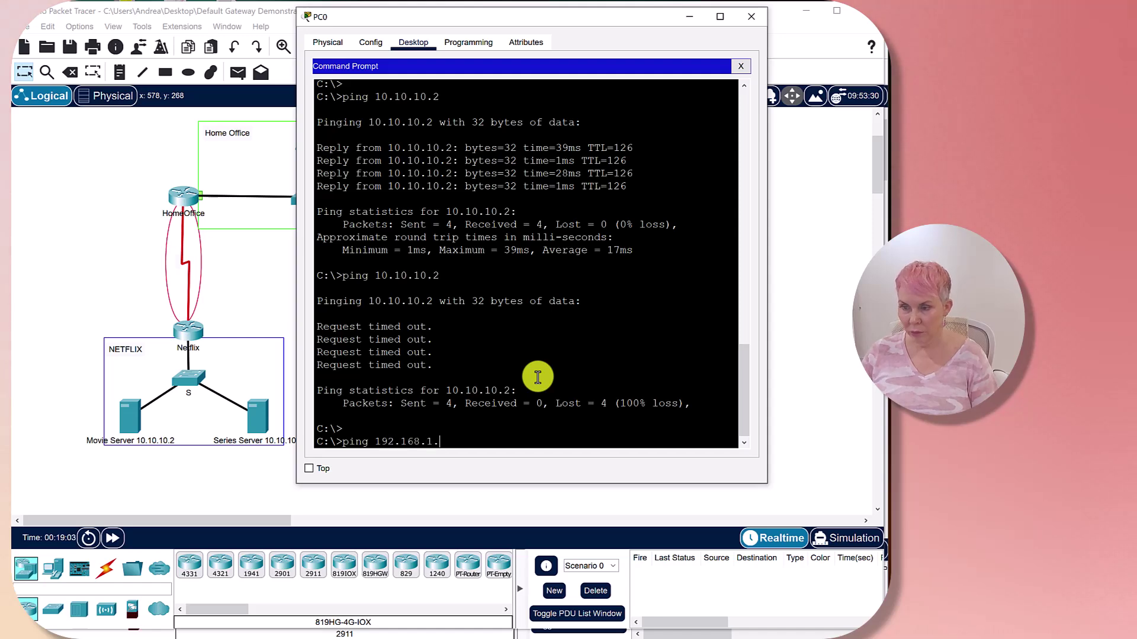
text(5)
key(Return)
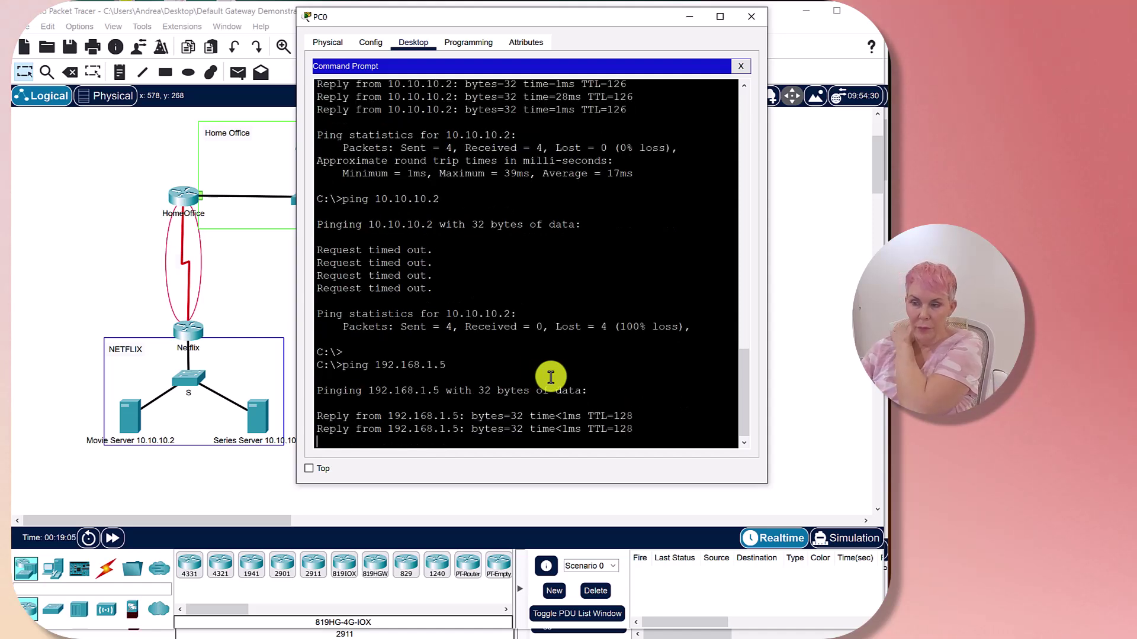
click(91, 146)
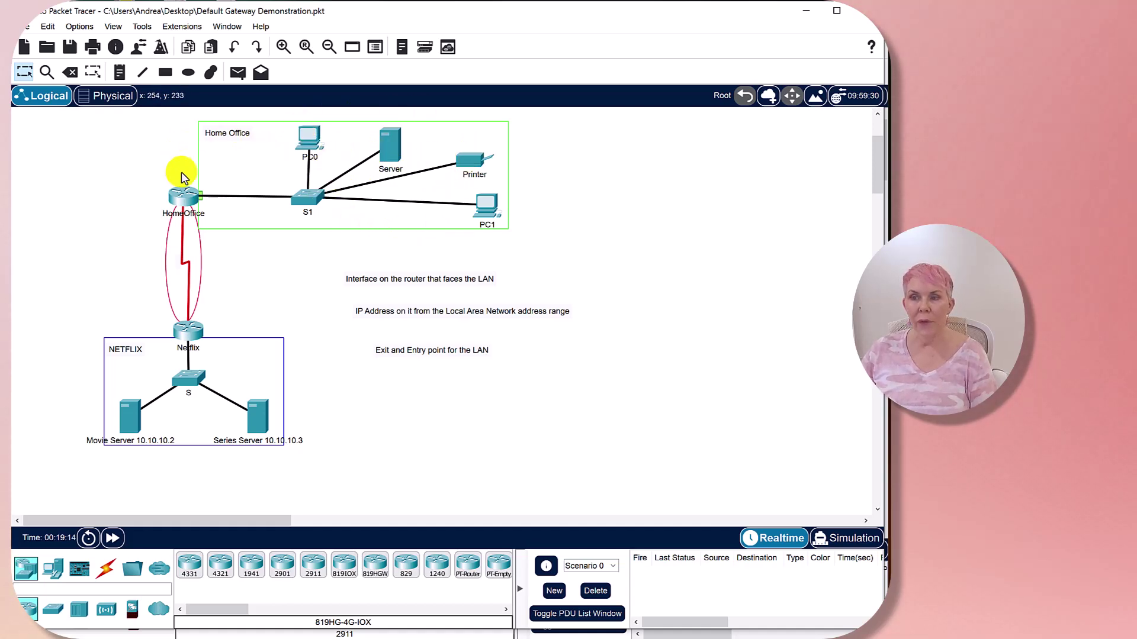
Re-enable interface g0/0/1 on the HomeOffice router from its CLI with no shut, and return to the topology.
mouse_move(184, 203)
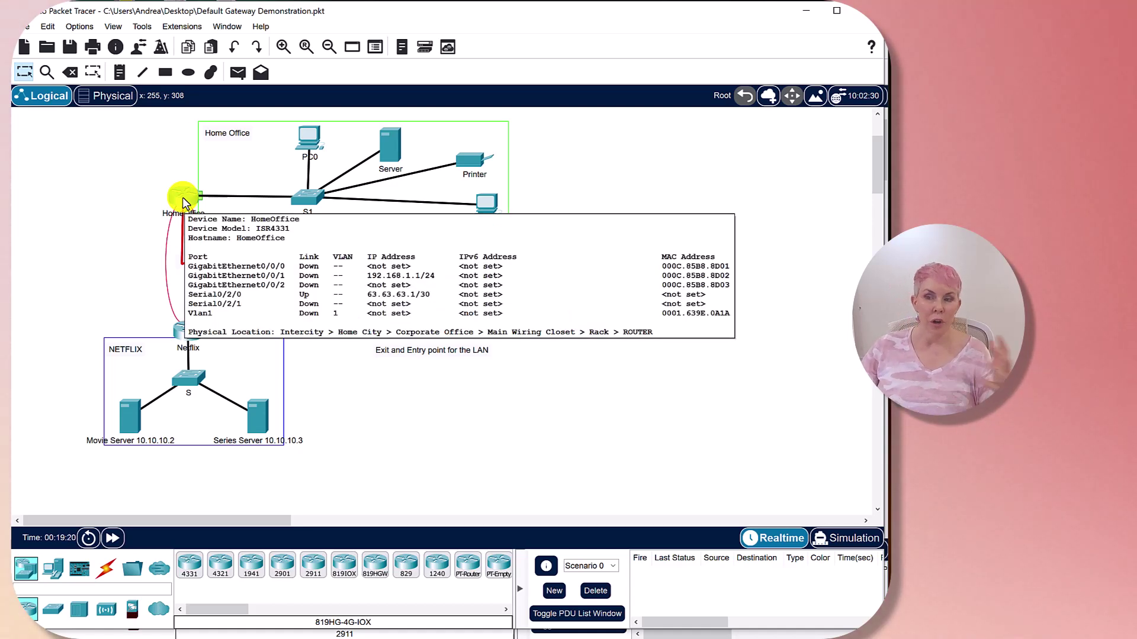
click(184, 203)
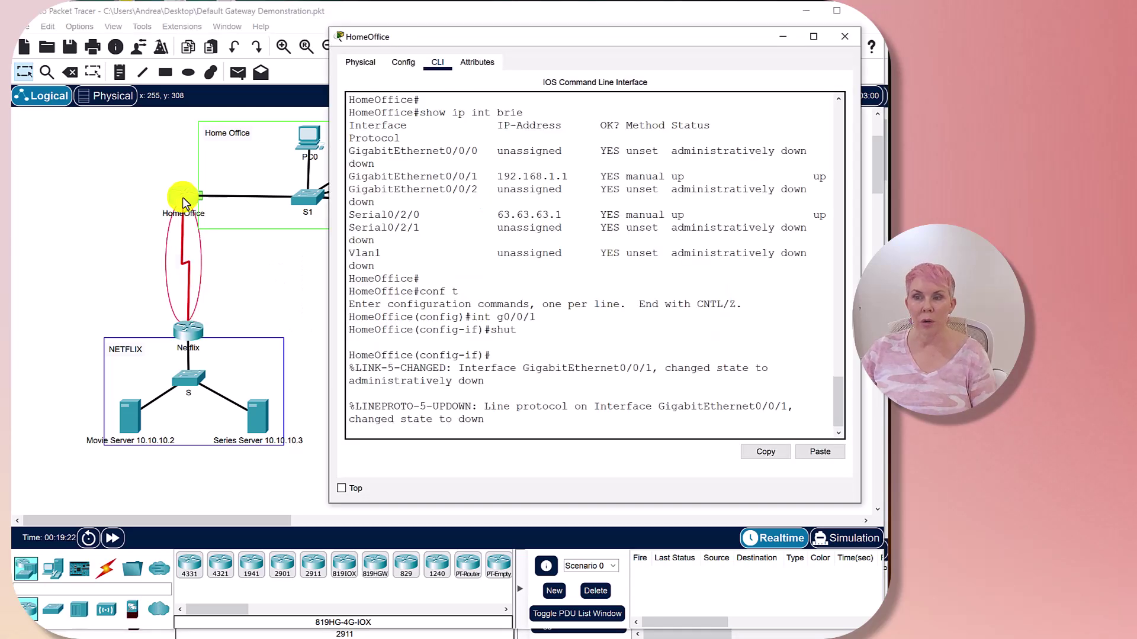
key(Return)
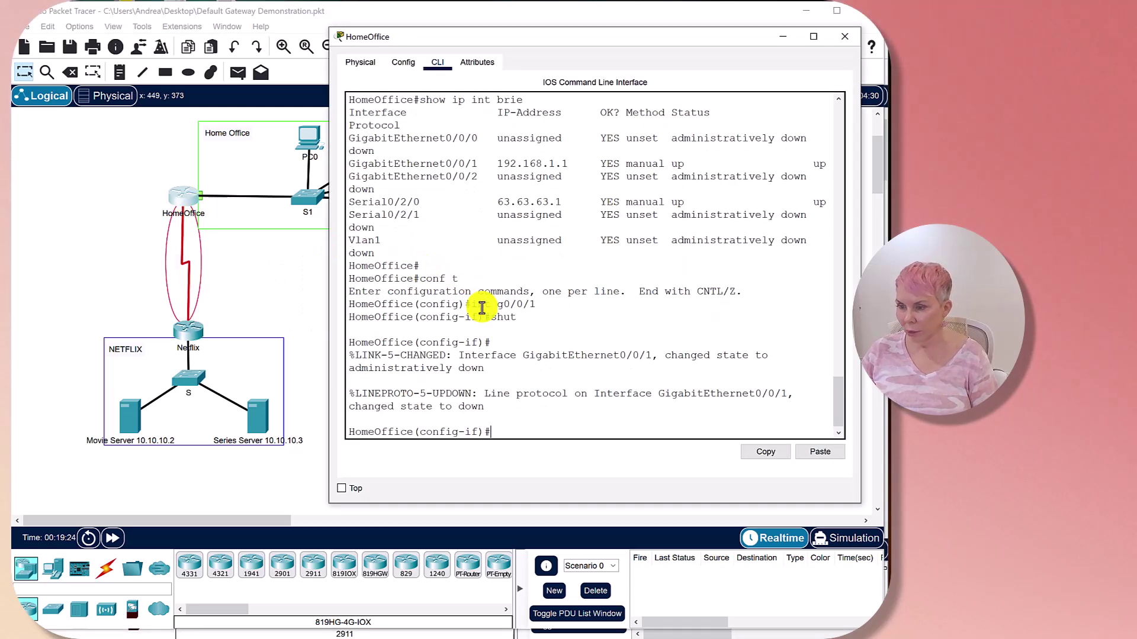
key(Up)
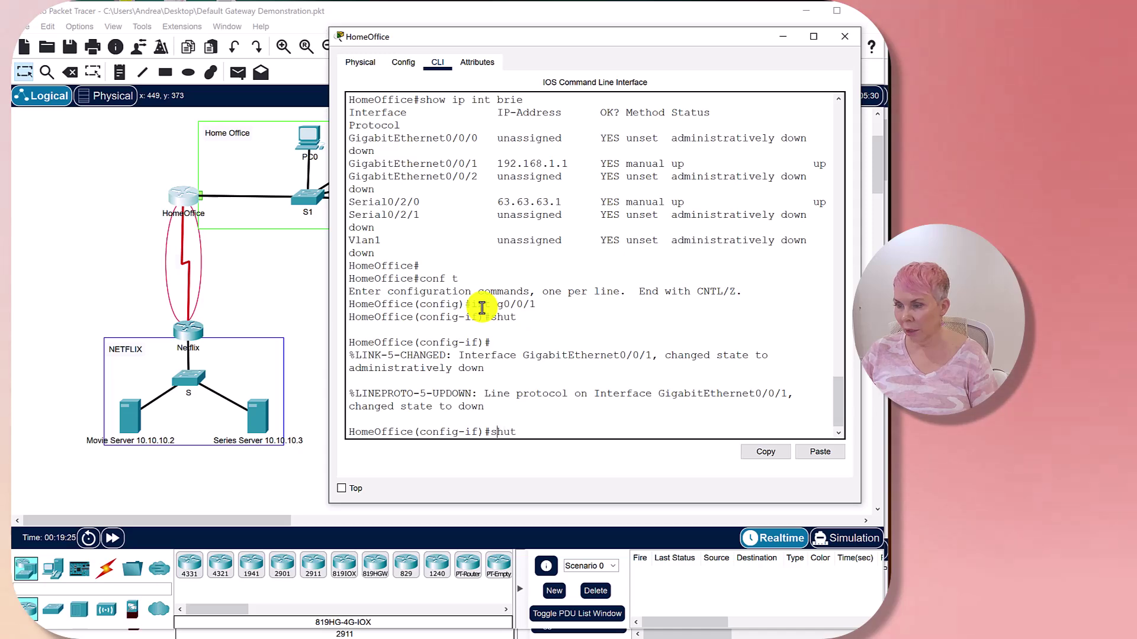
key(Left)
key(Left)
key(Left)
text(no)
key(Return)
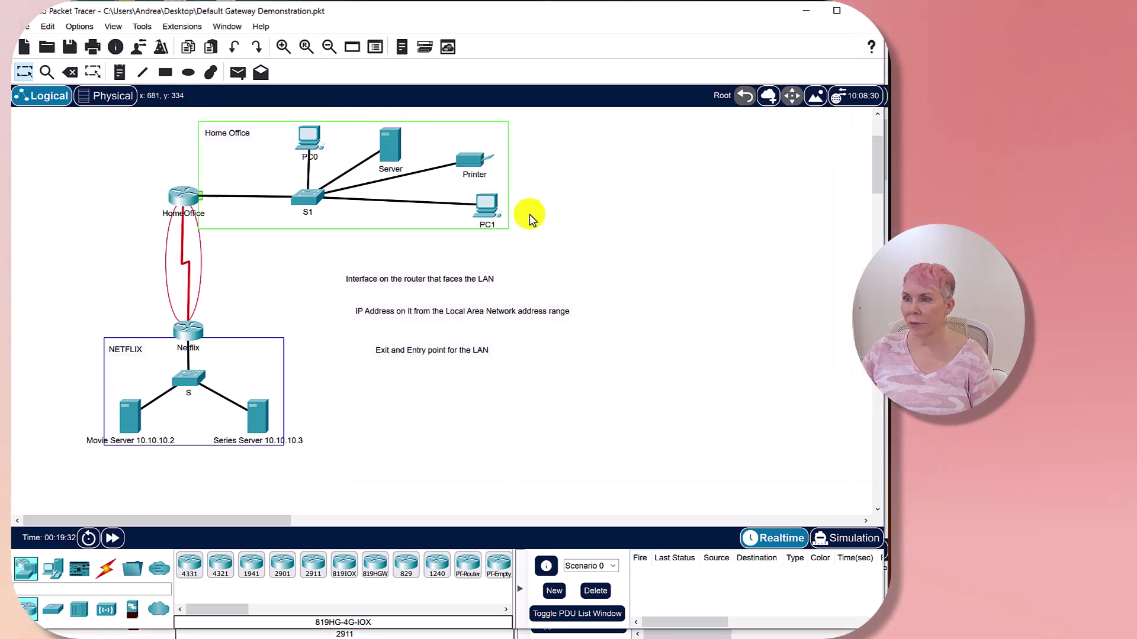
Ping 10.10.10.2 twice from PC1's command prompt with the router interface re-enabled, and return to the topology.
click(489, 208)
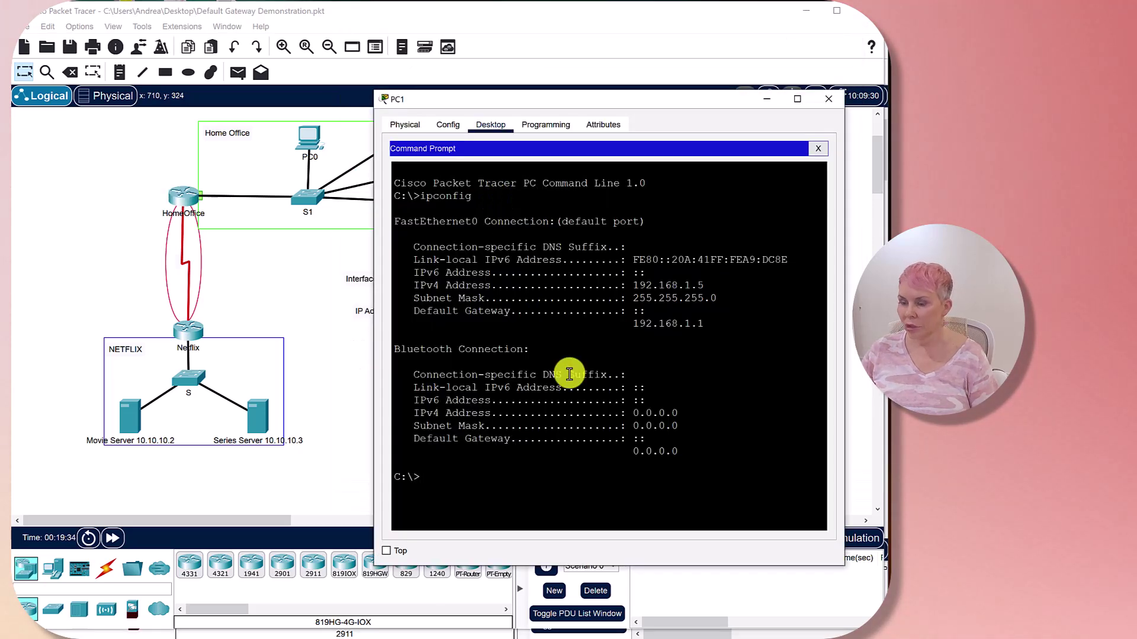
text(ping 10.10.10.2)
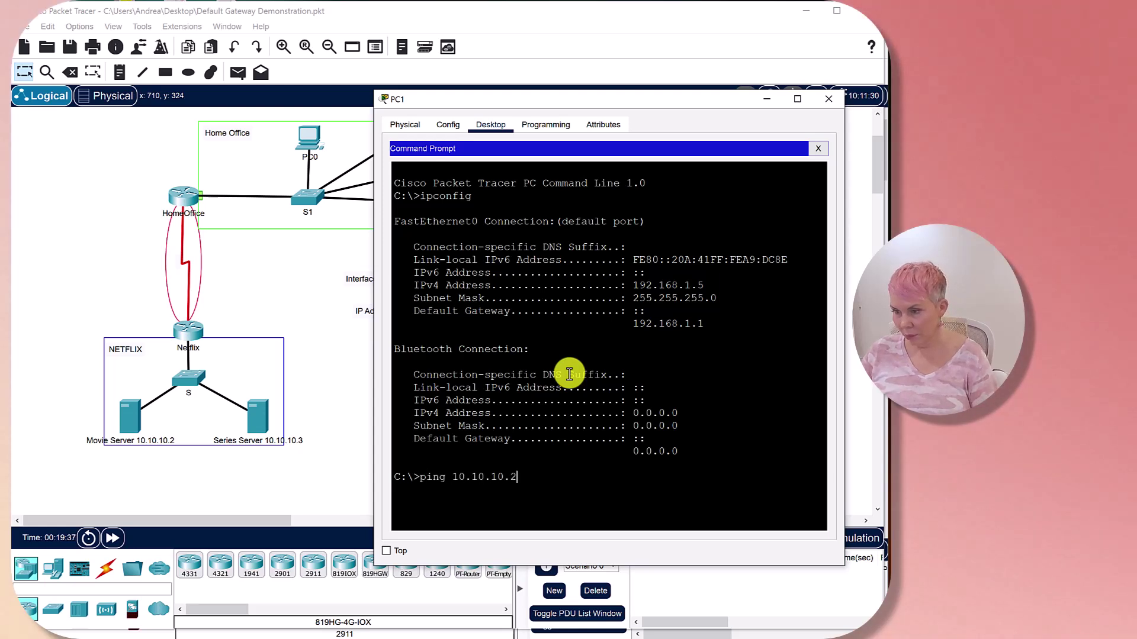
key(Return)
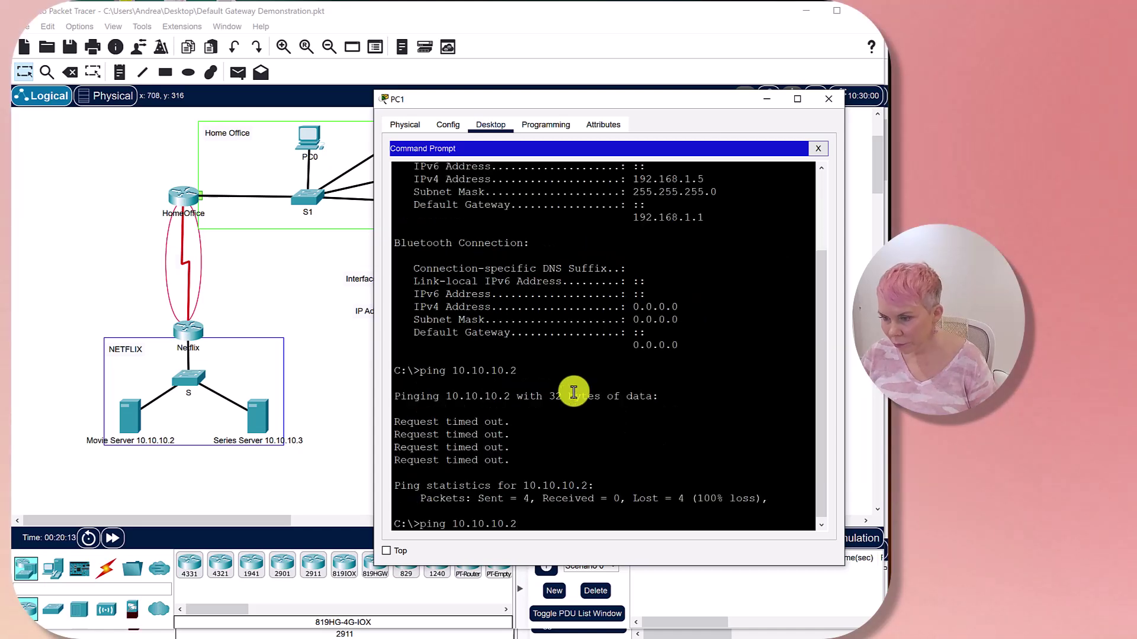
key(Return)
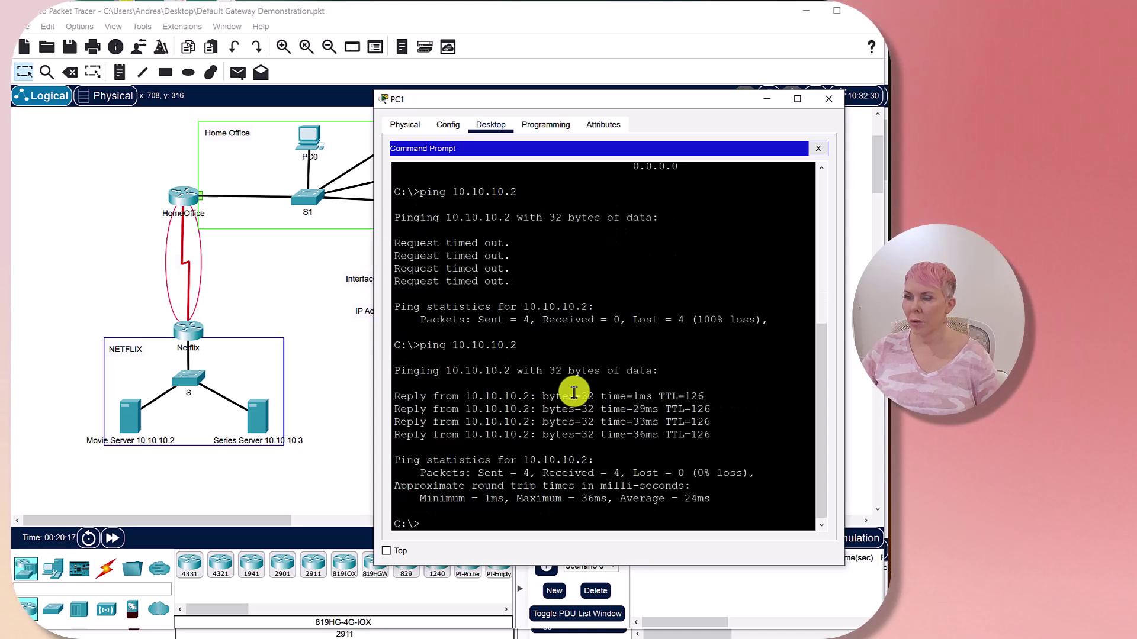
click(89, 187)
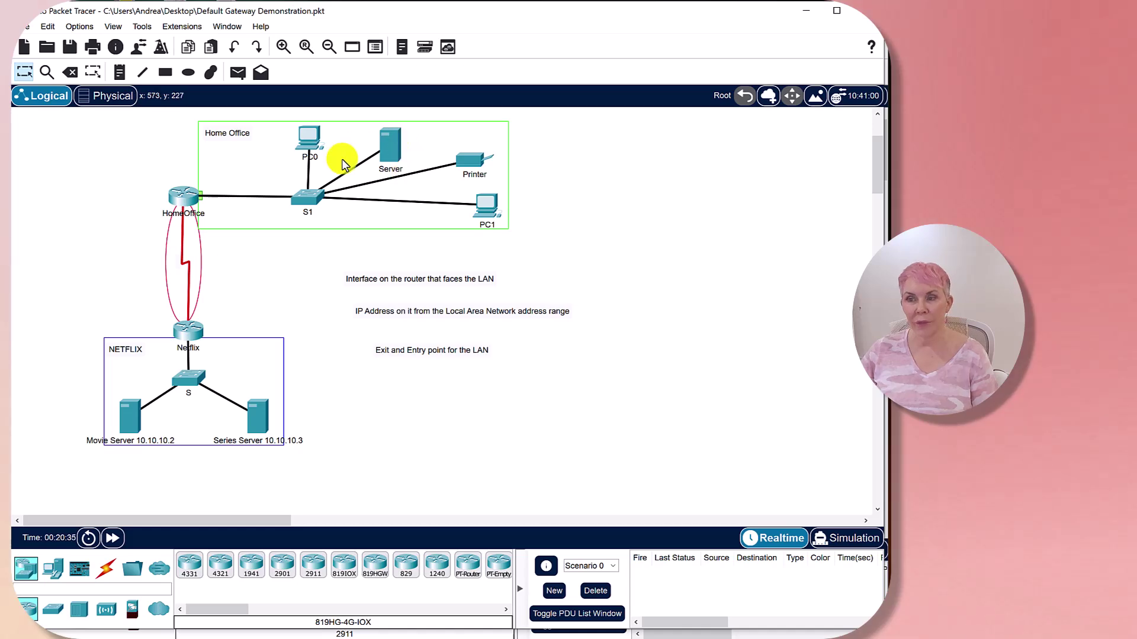
Open the CLI of switch S1 and enter privileged EXEC mode with the en command.
click(306, 197)
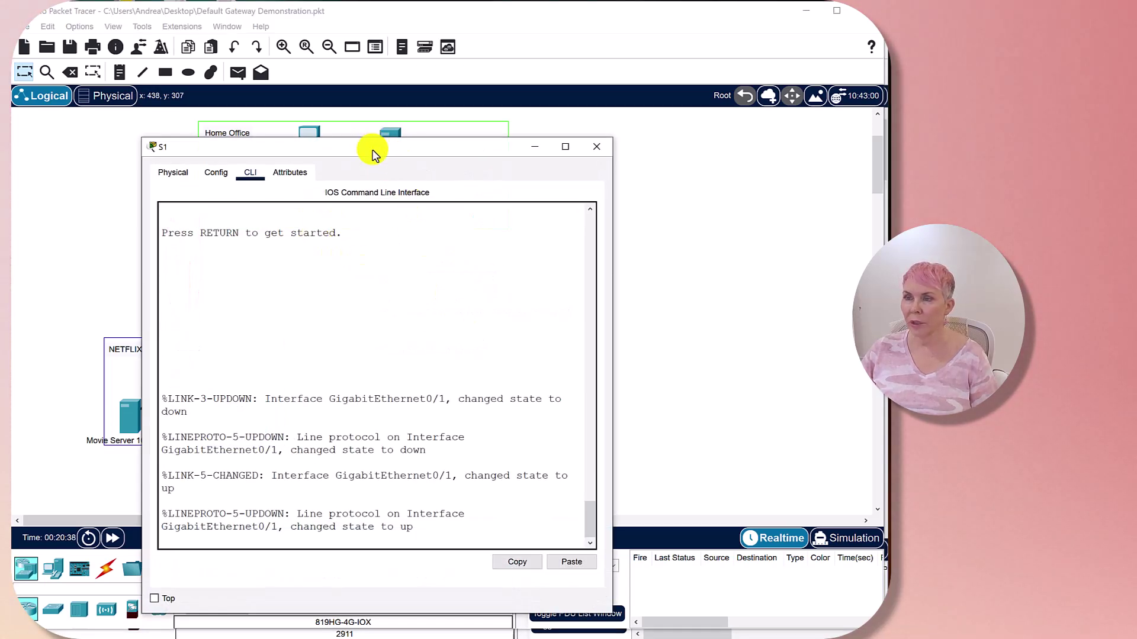
drag(376, 144, 443, 17)
key(Return)
key(Return)
key(Return)
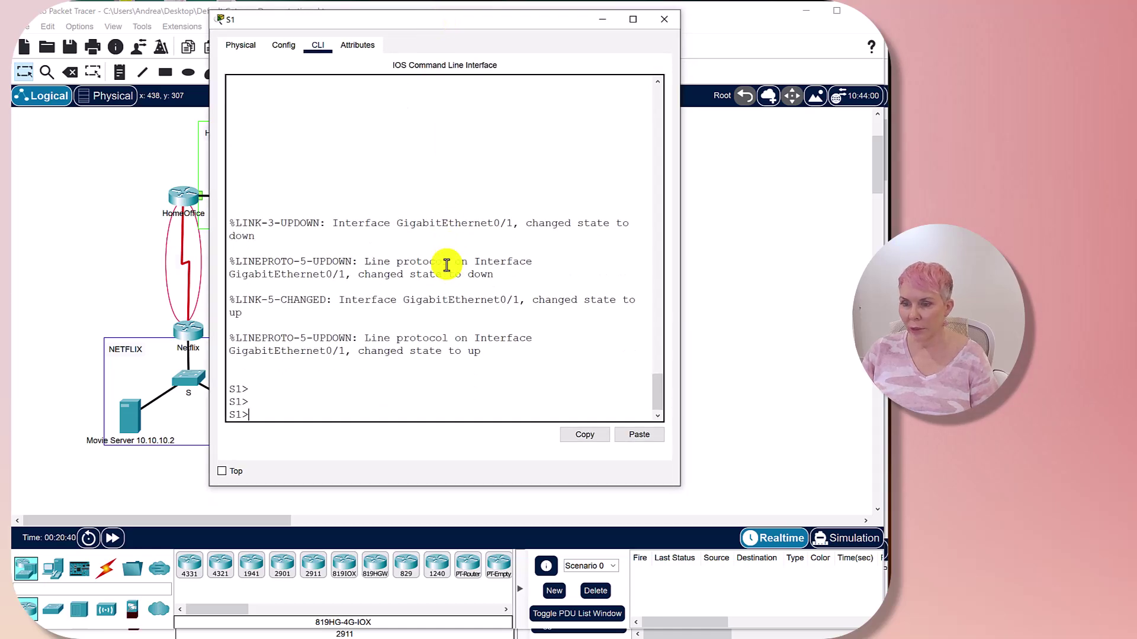
text(en)
key(Return)
Run "show run | section defaul" on switch S1 and highlight the default gateway line in the output.
text(show run)
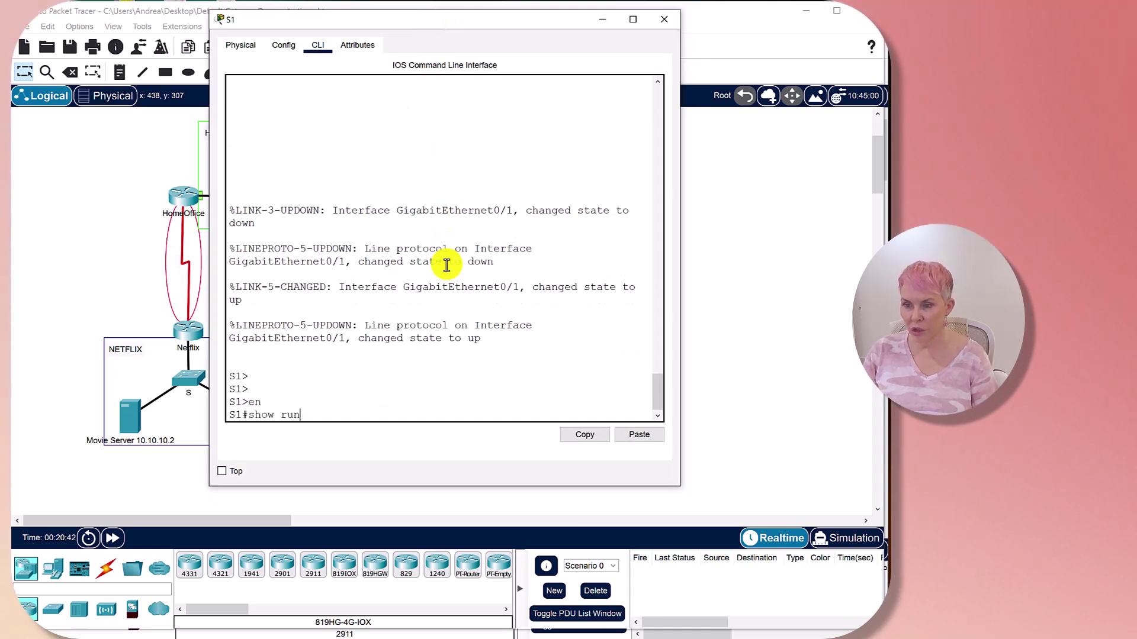
text( | sec tion)
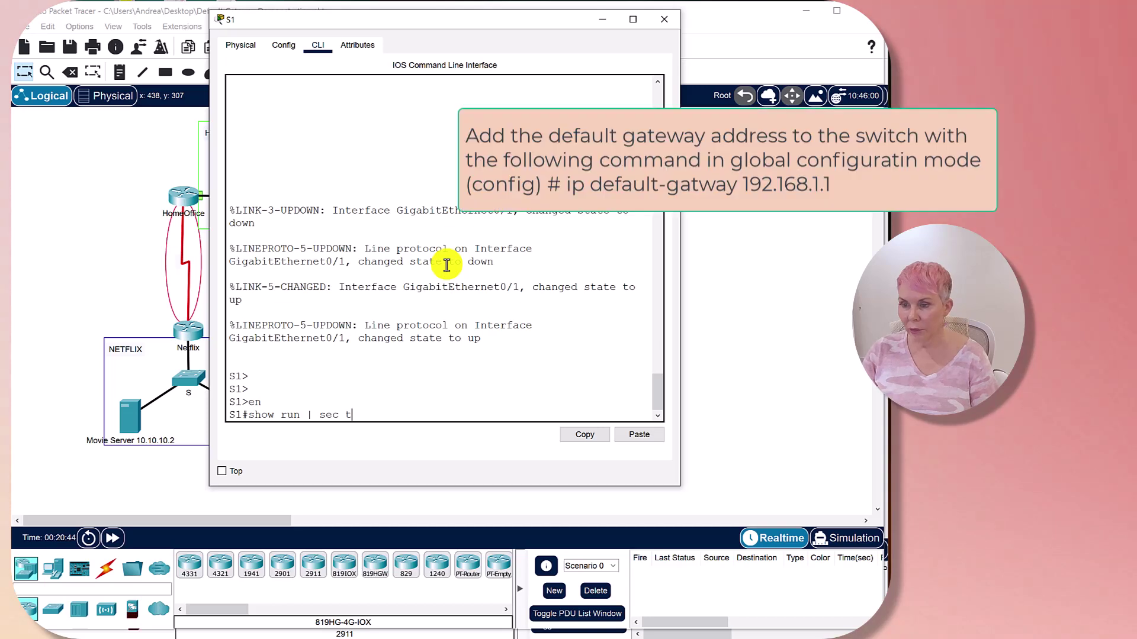
key(BackSpace)
key(BackSpace)
key(BackSpace)
text(tion d)
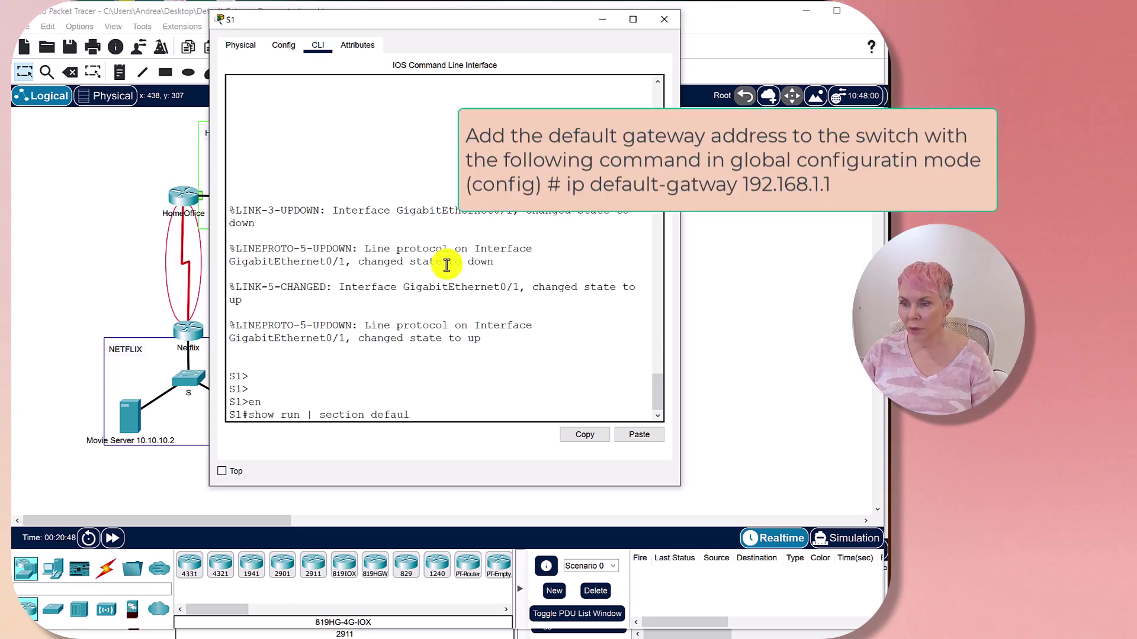
text(efaul)
key(Return)
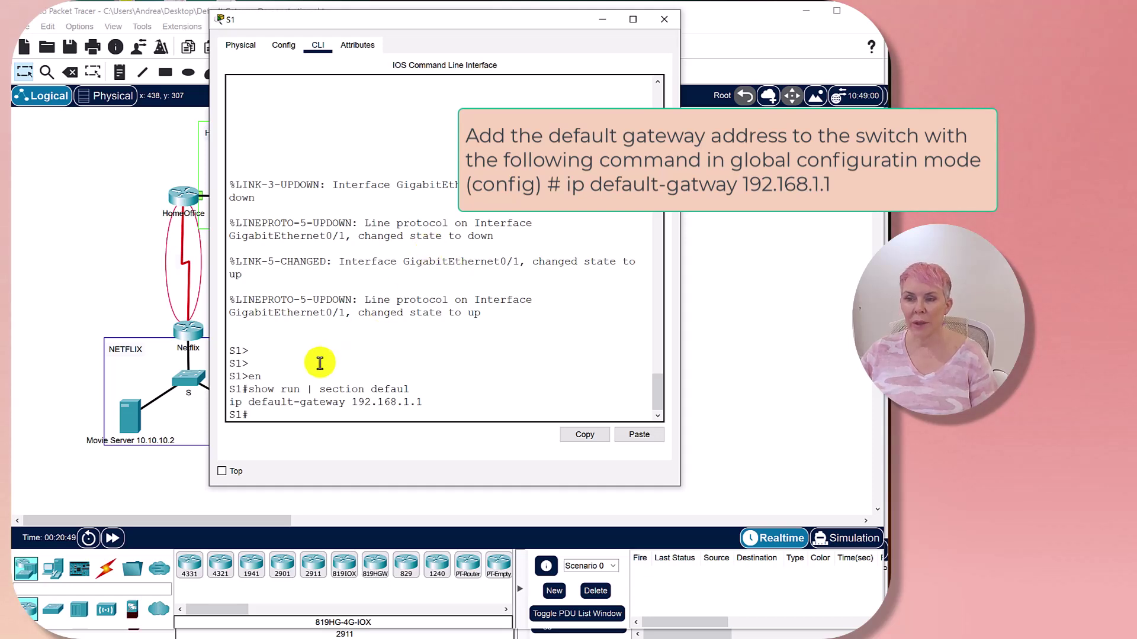
drag(228, 404, 433, 409)
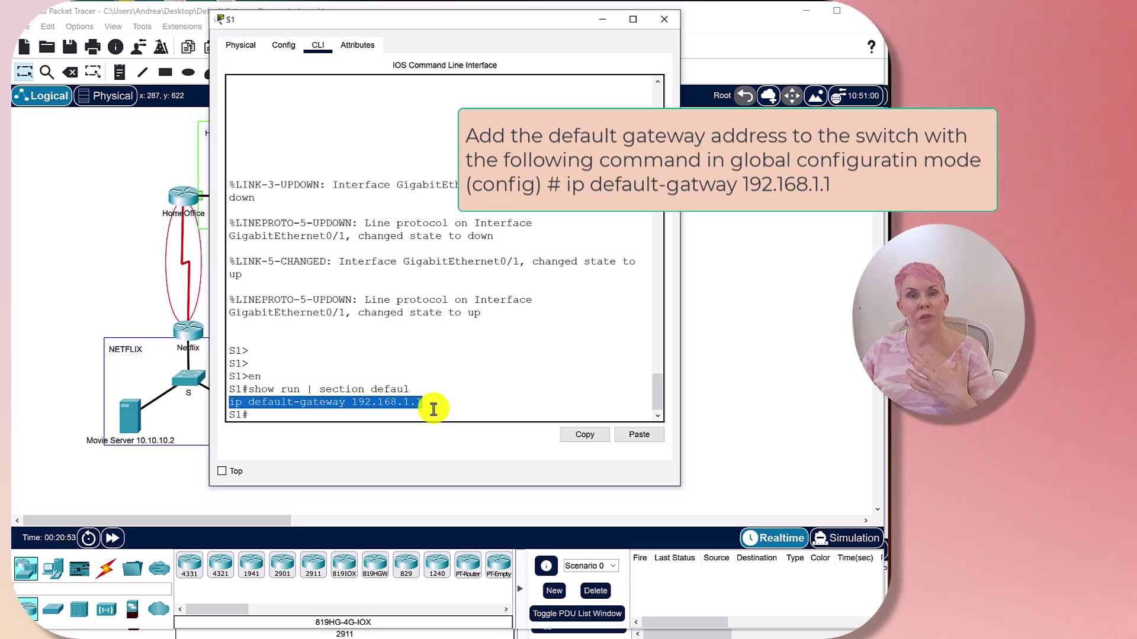